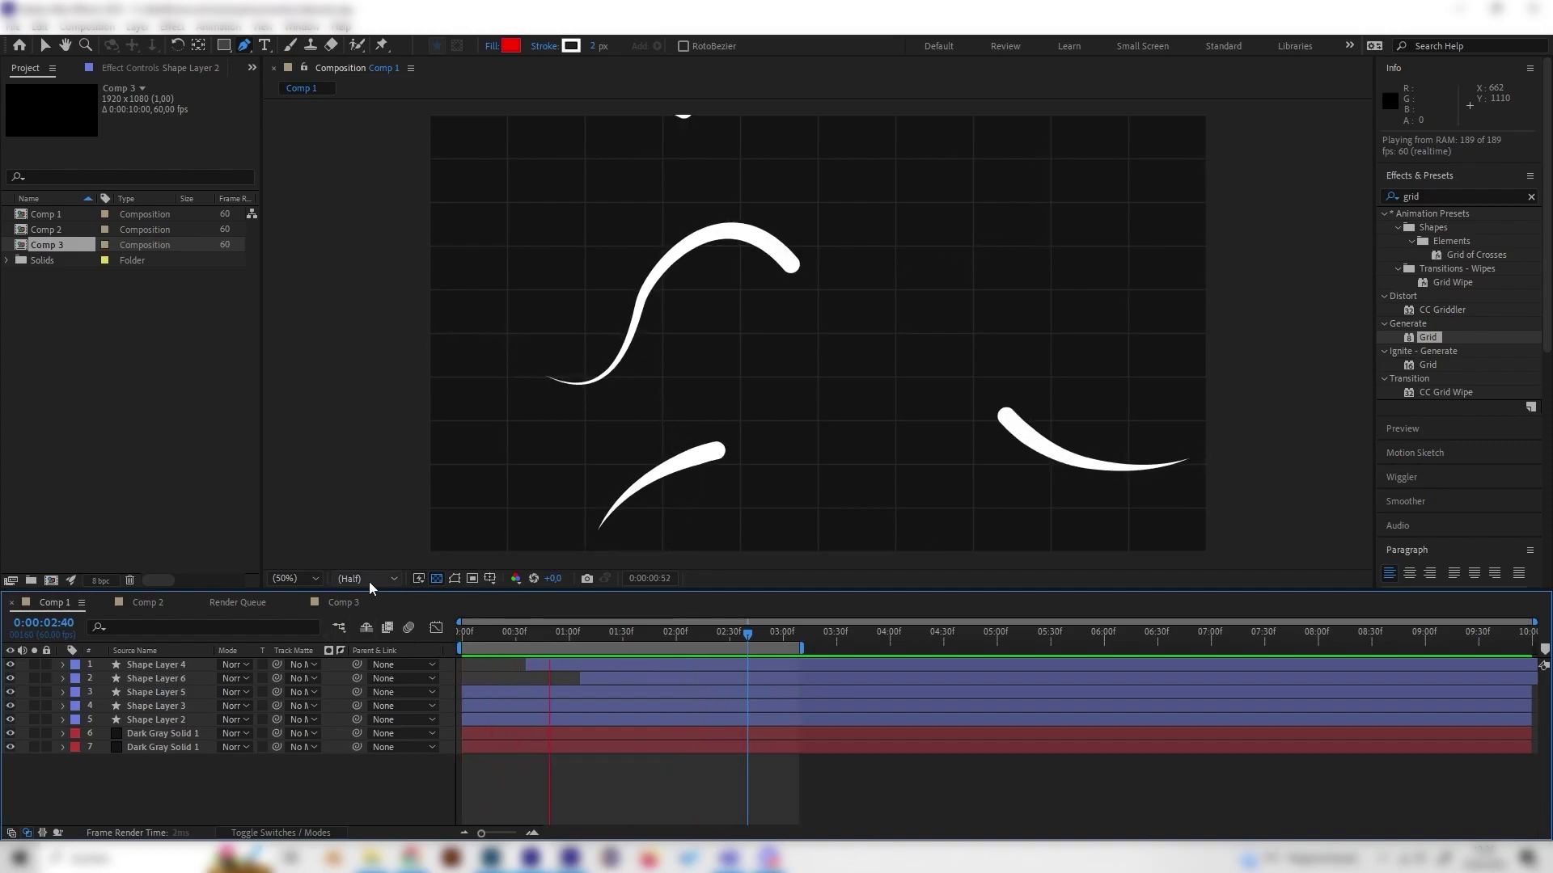
# Step: Delete both old shape layers from Comp 3
pyautogui.click(307, 602)
pyautogui.click(174, 676)
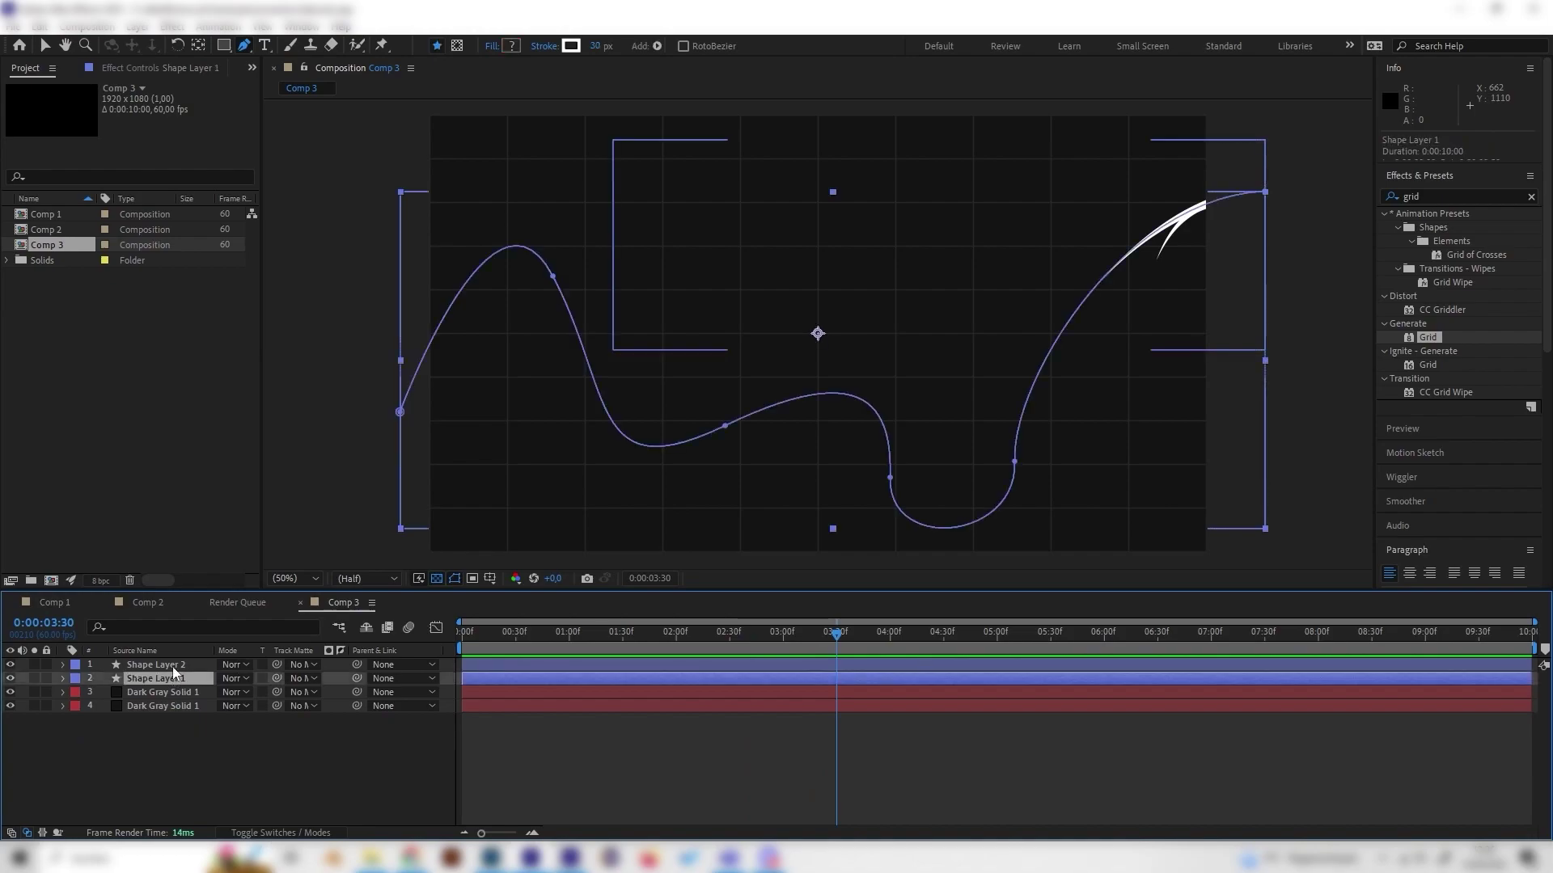
pyautogui.keyDown('shift'); pyautogui.click(173, 665); pyautogui.keyUp('shift')
pyautogui.press('Delete')
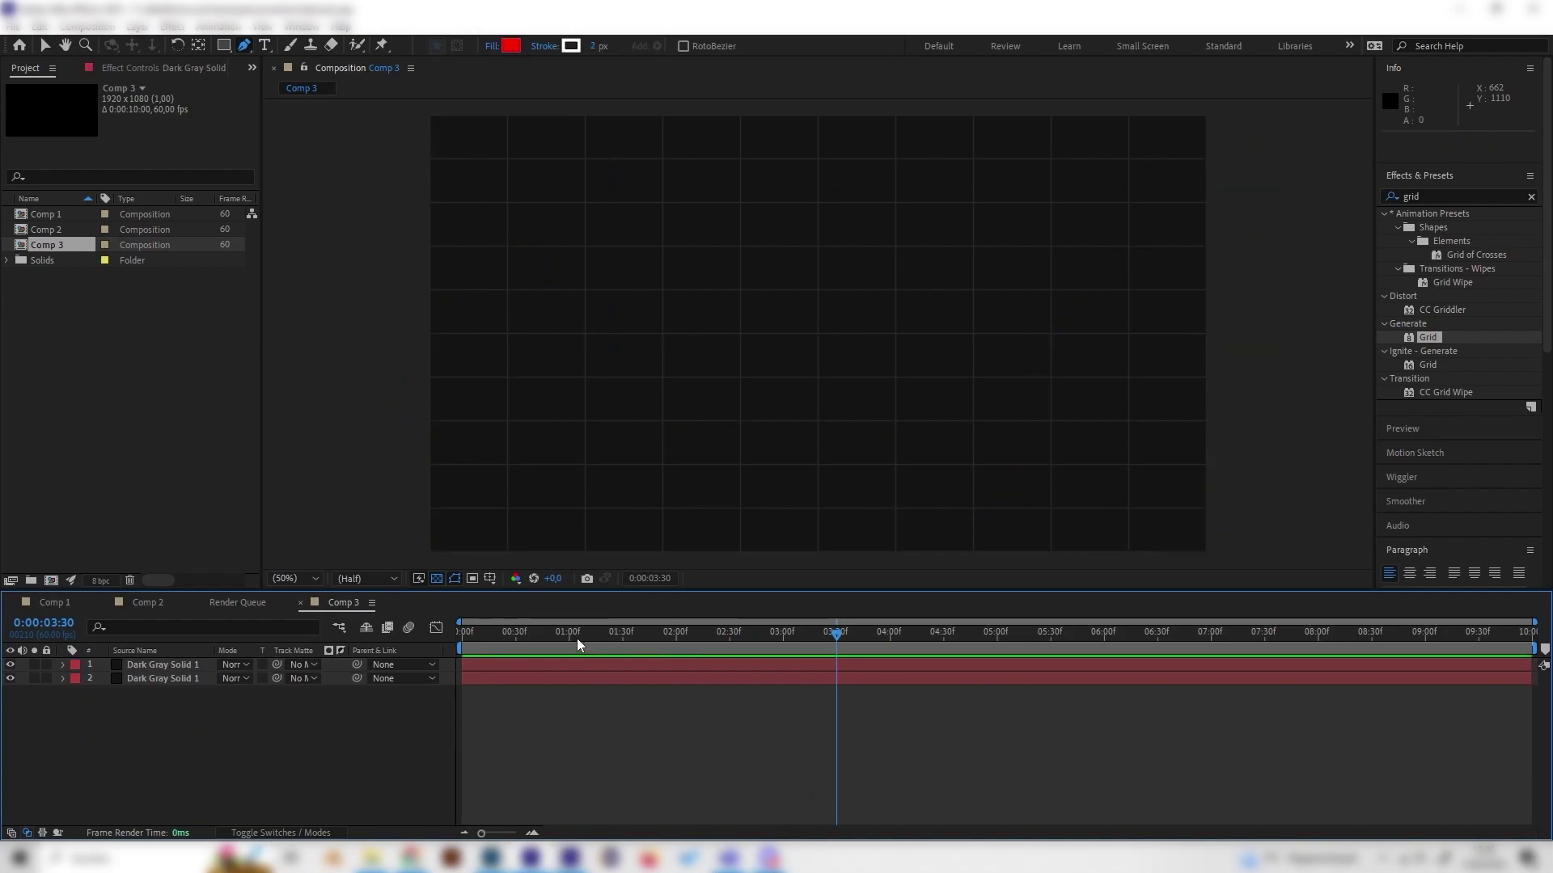
# Step: Add a new empty Shape Layer 1 above the two Dark Gray Solid layers
pyautogui.click(462, 631)
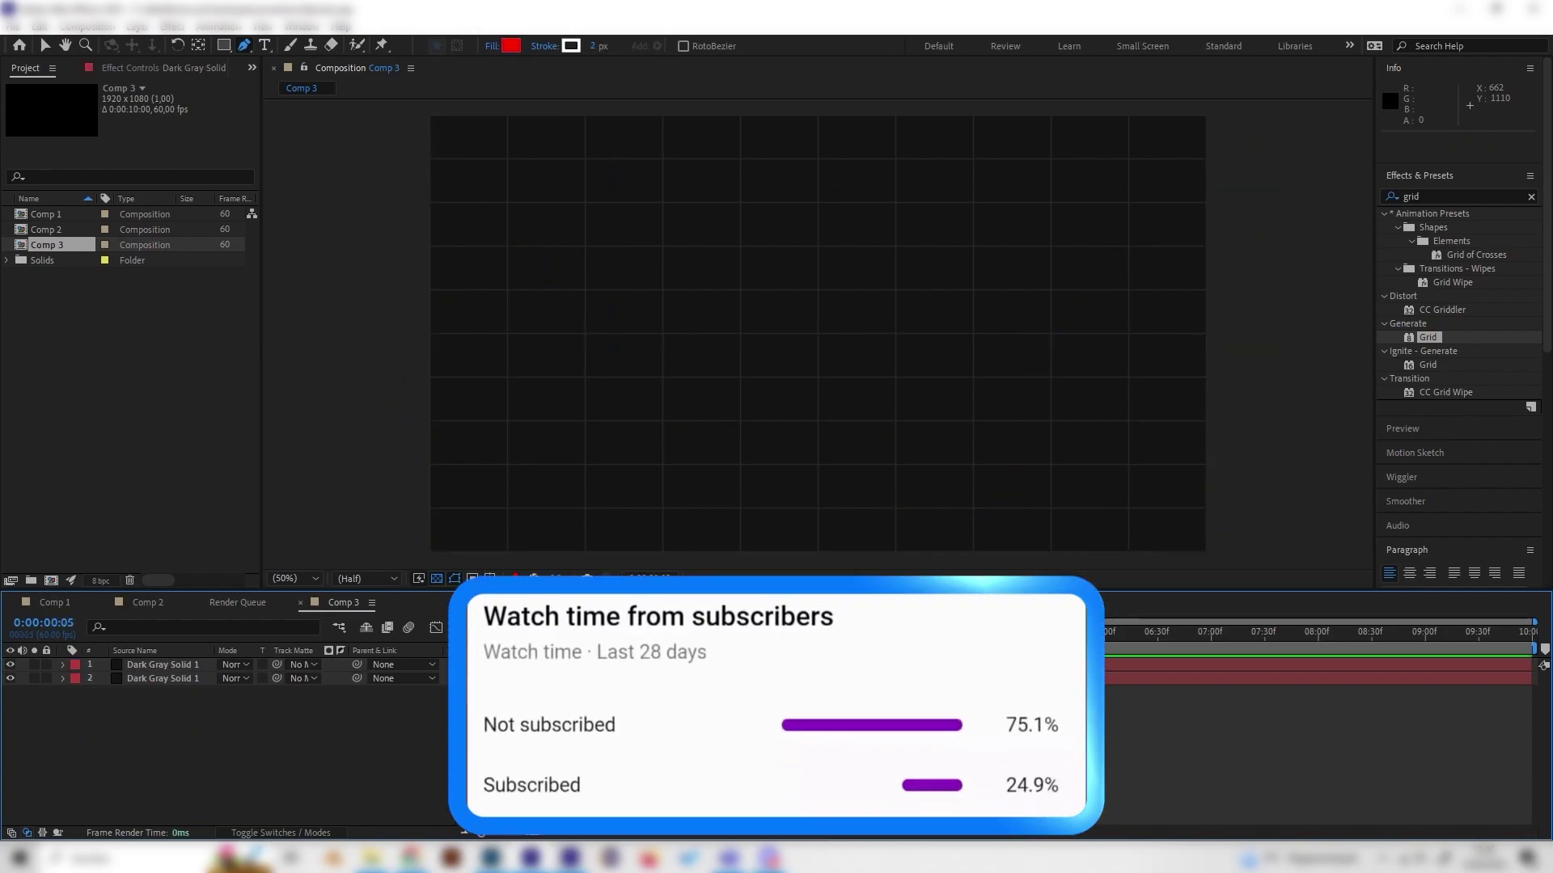
pyautogui.rightClick(257, 712)
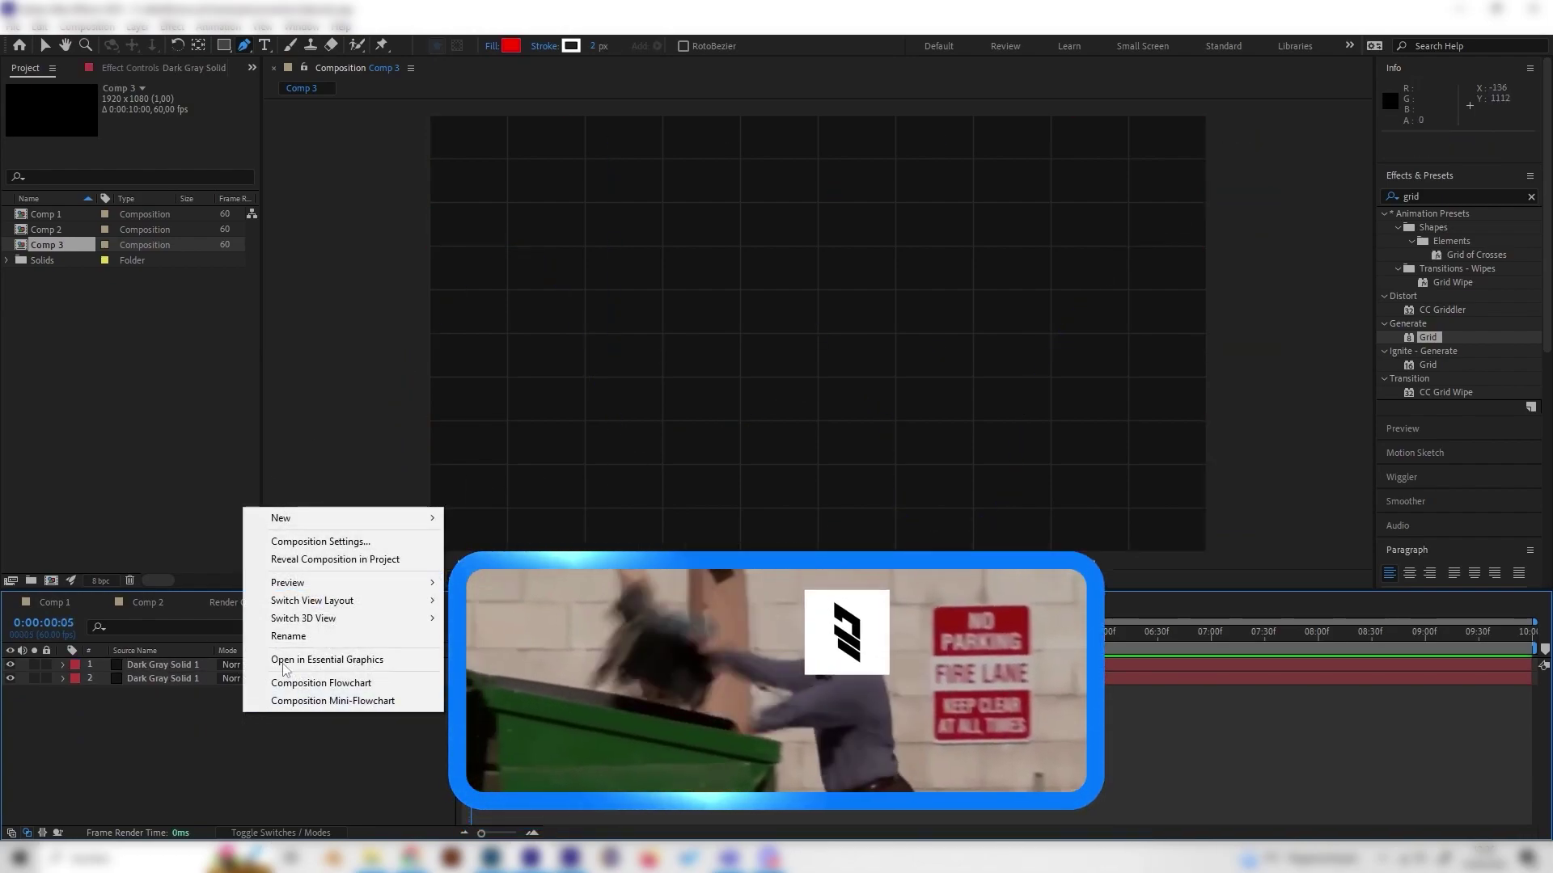
pyautogui.moveTo(324, 519)
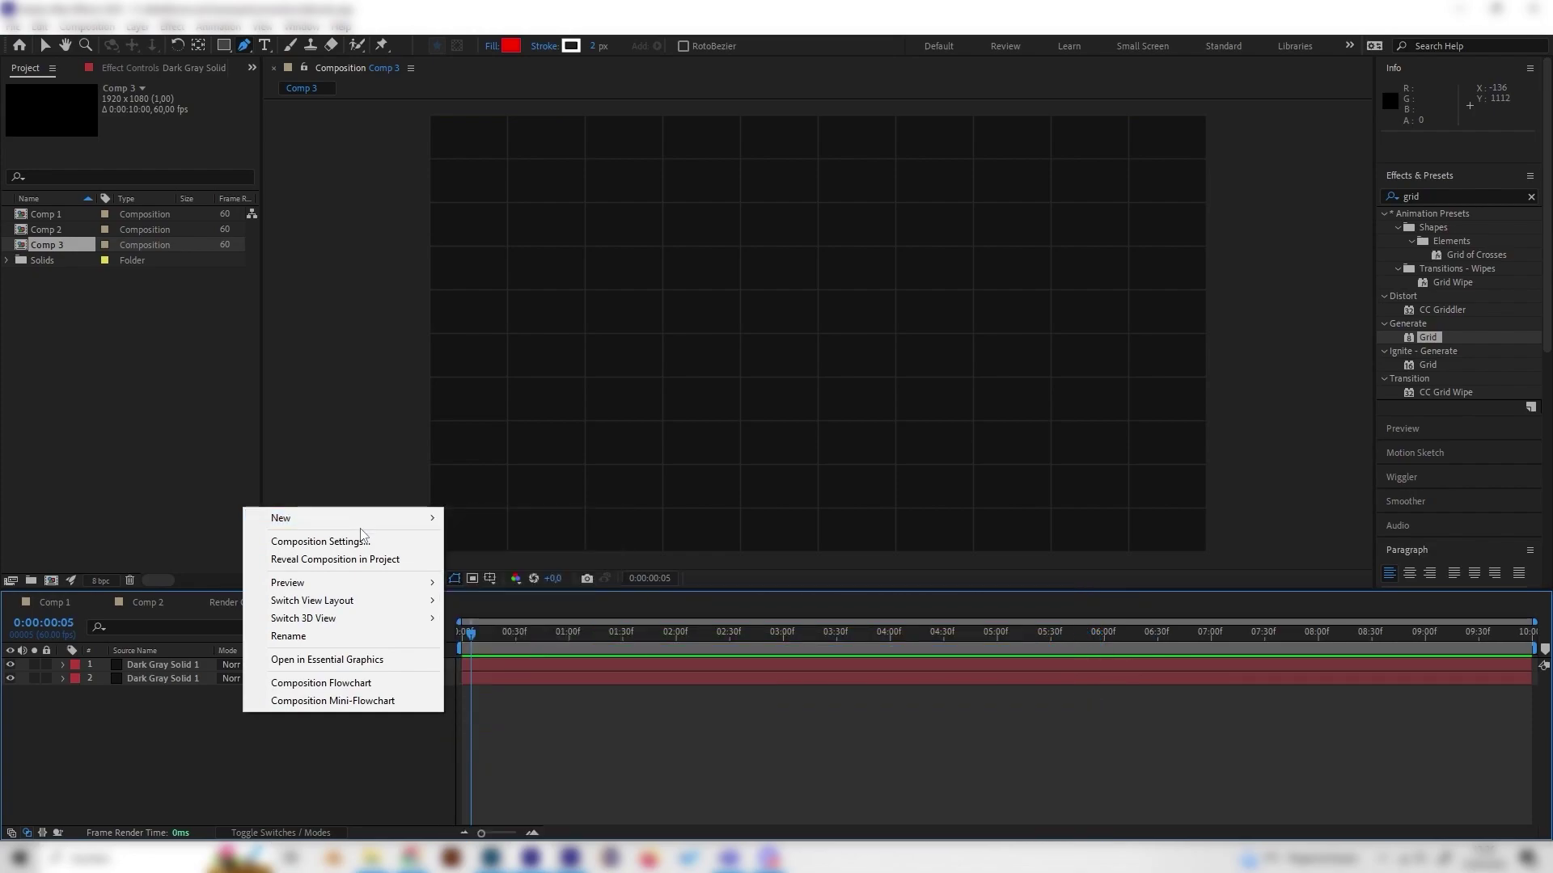
pyautogui.click(507, 634)
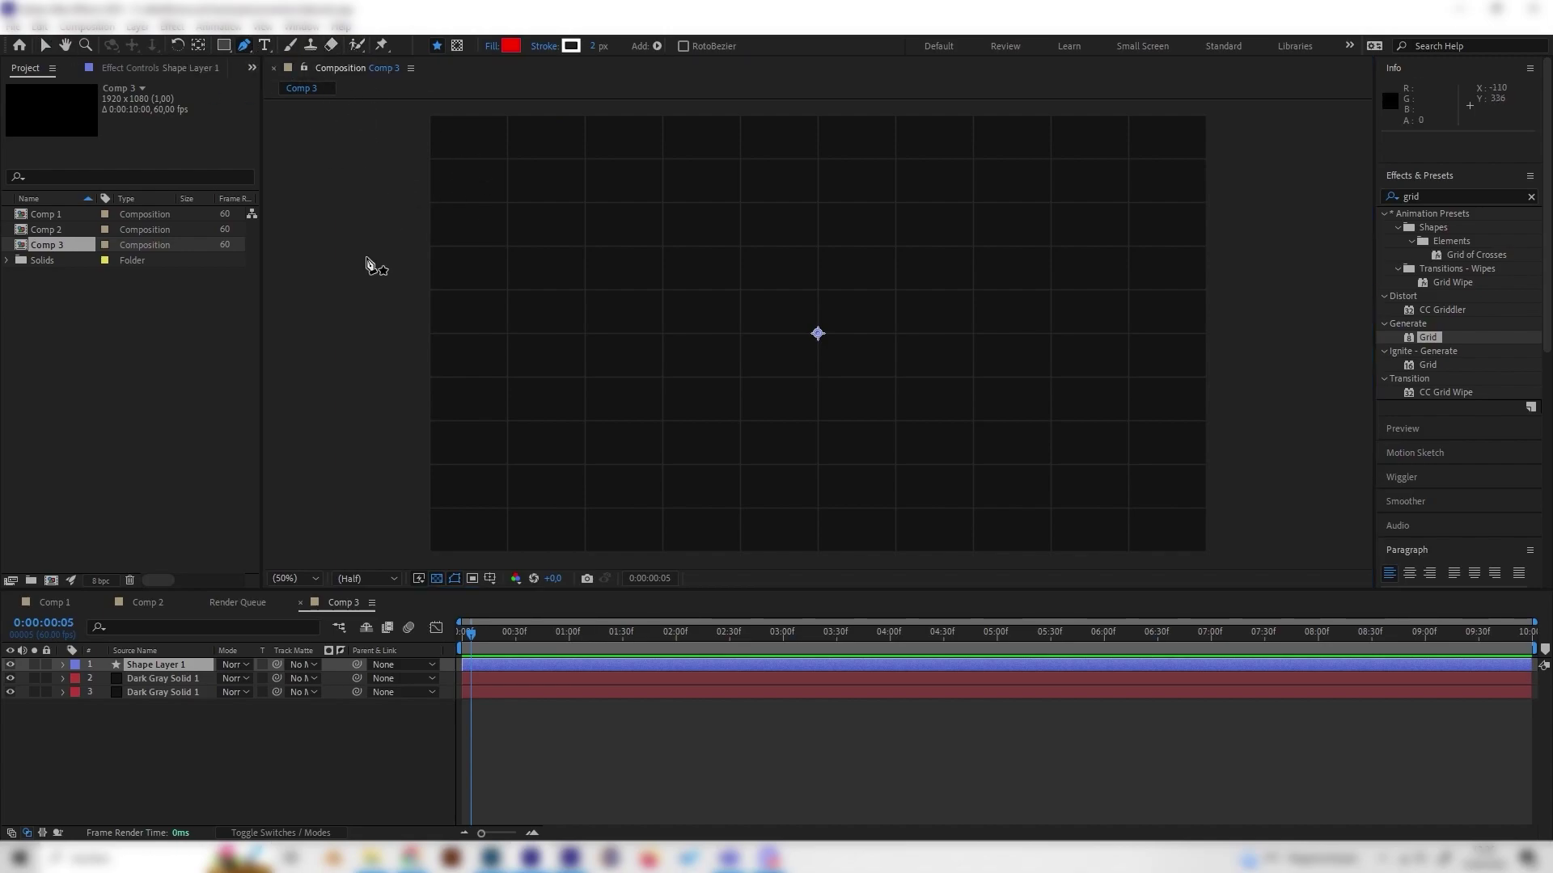
# Step: Draw a four-point curved wavy path across the grid with the Pen tool
pyautogui.click(391, 438)
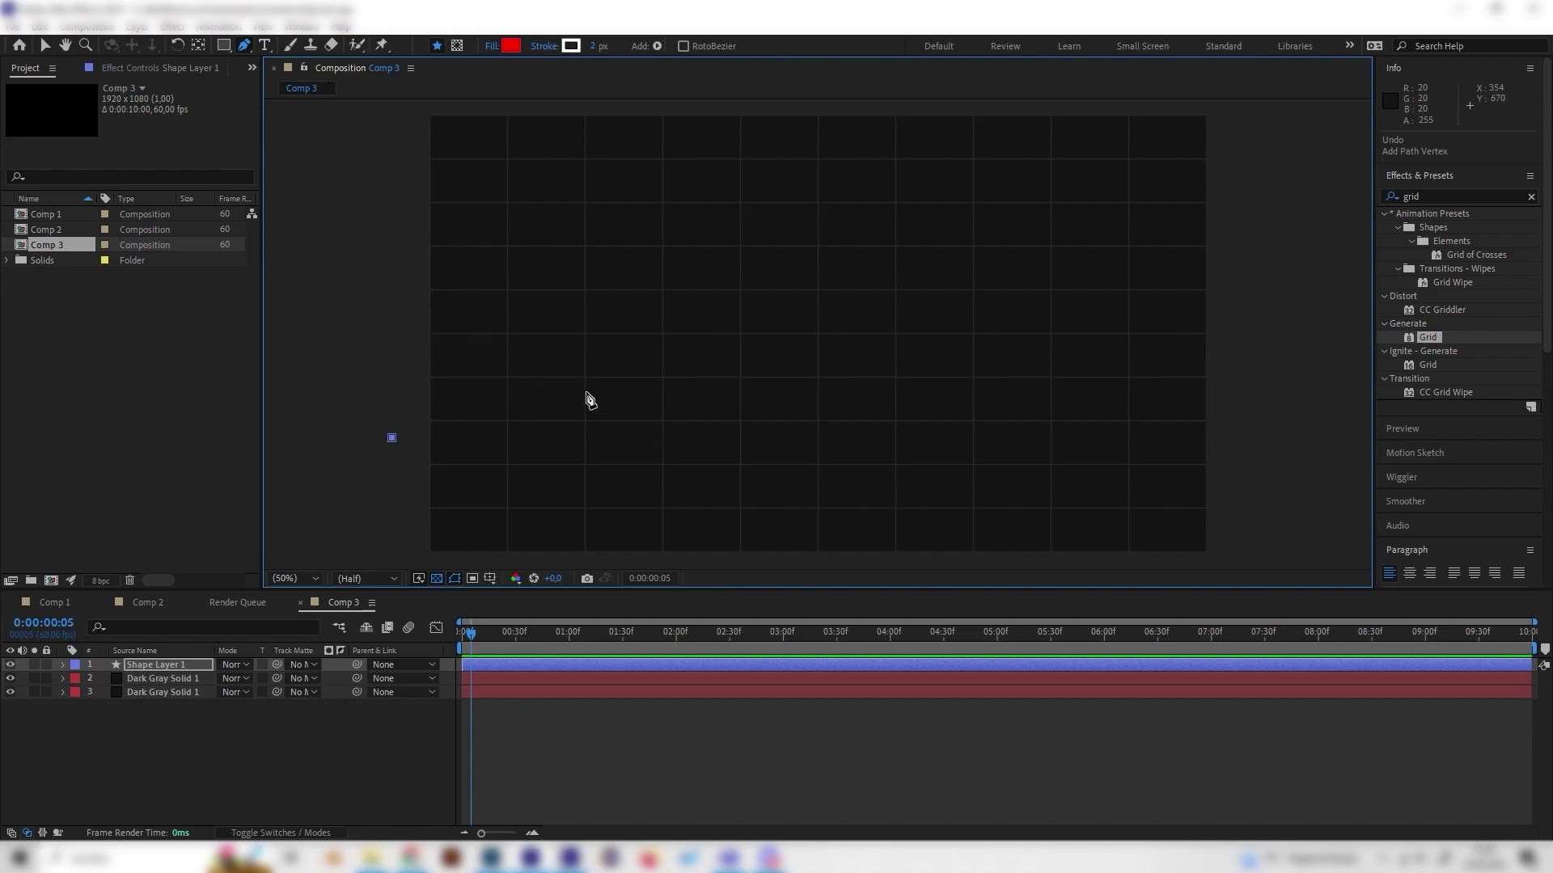
pyautogui.moveTo(595, 360); pyautogui.dragTo(696, 466)
pyautogui.moveTo(905, 277); pyautogui.dragTo(950, 166)
pyautogui.moveTo(1235, 331); pyautogui.dragTo(1315, 516)
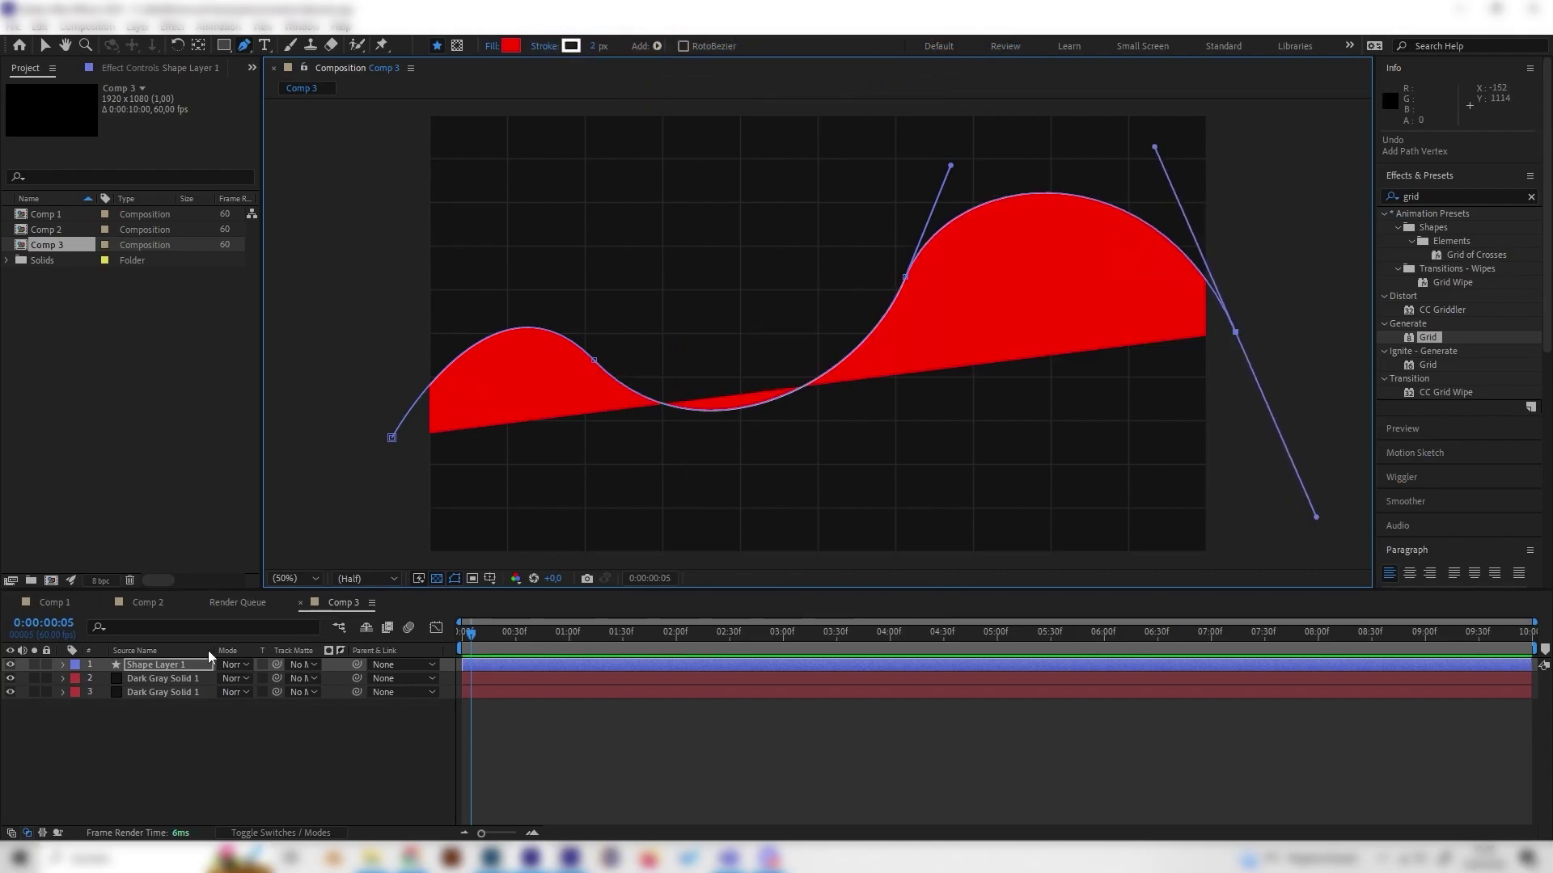
# Step: Expand Shape Layer 1 > Contents > Shape 1 and select Fill 1
pyautogui.click(153, 665)
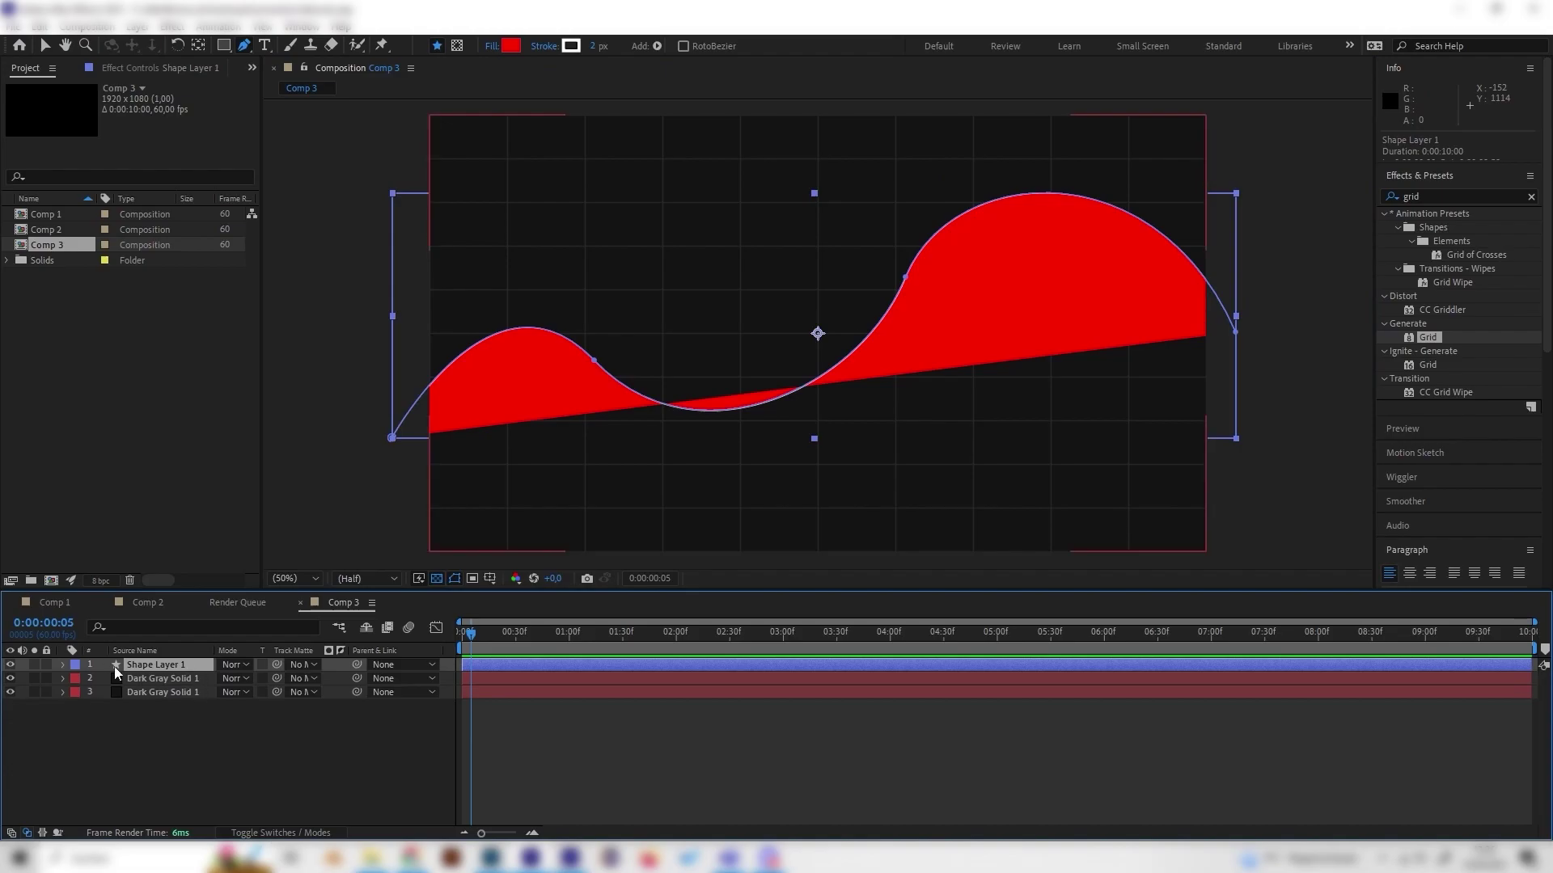
pyautogui.click(62, 665)
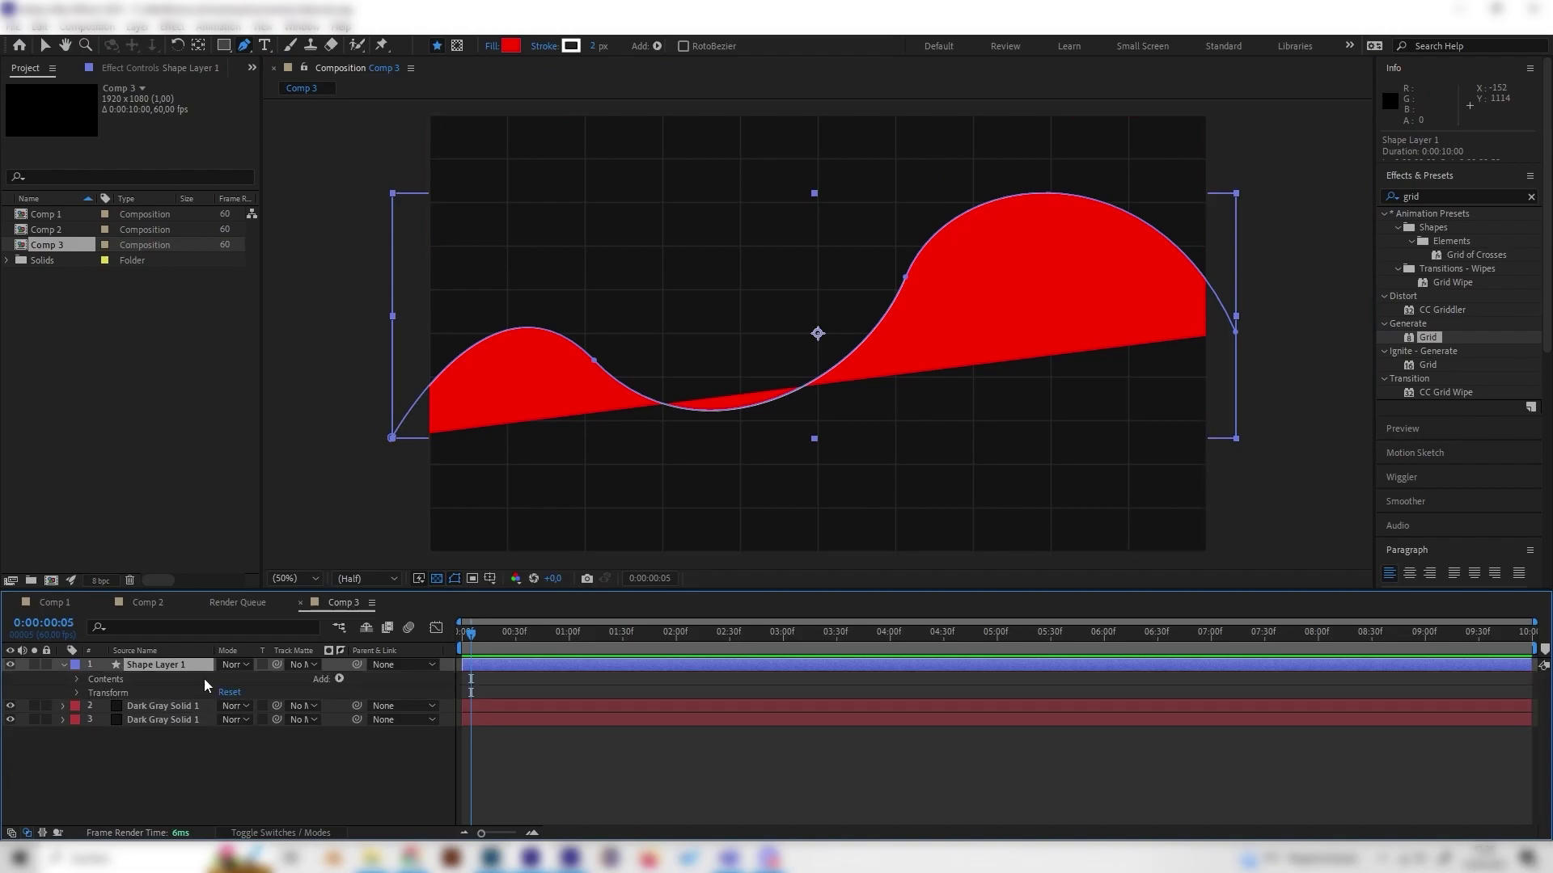
pyautogui.click(77, 680)
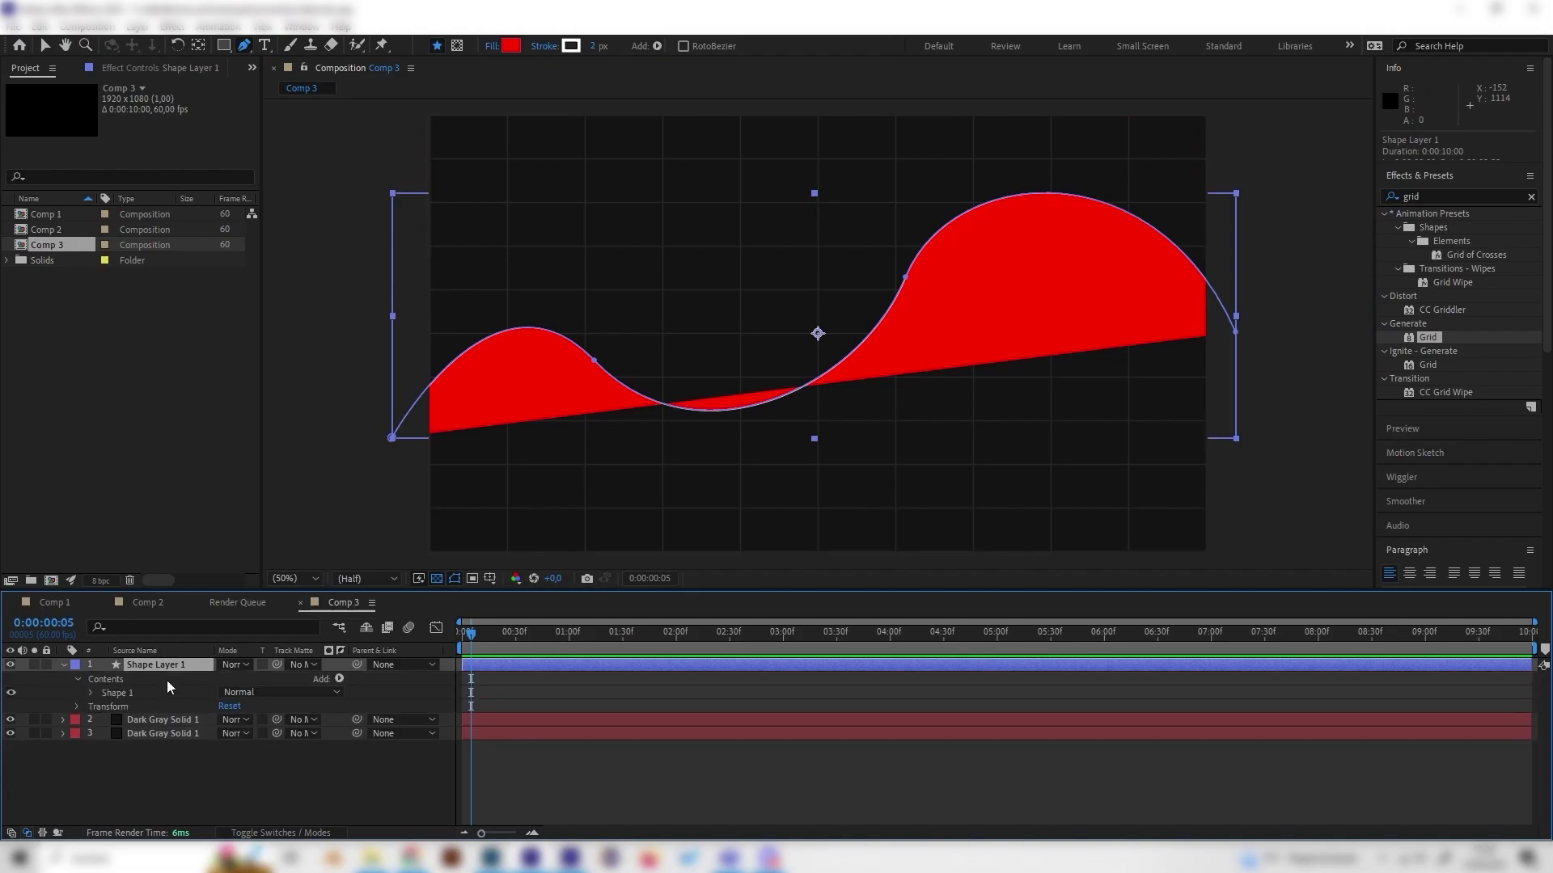
pyautogui.click(90, 694)
pyautogui.click(152, 731)
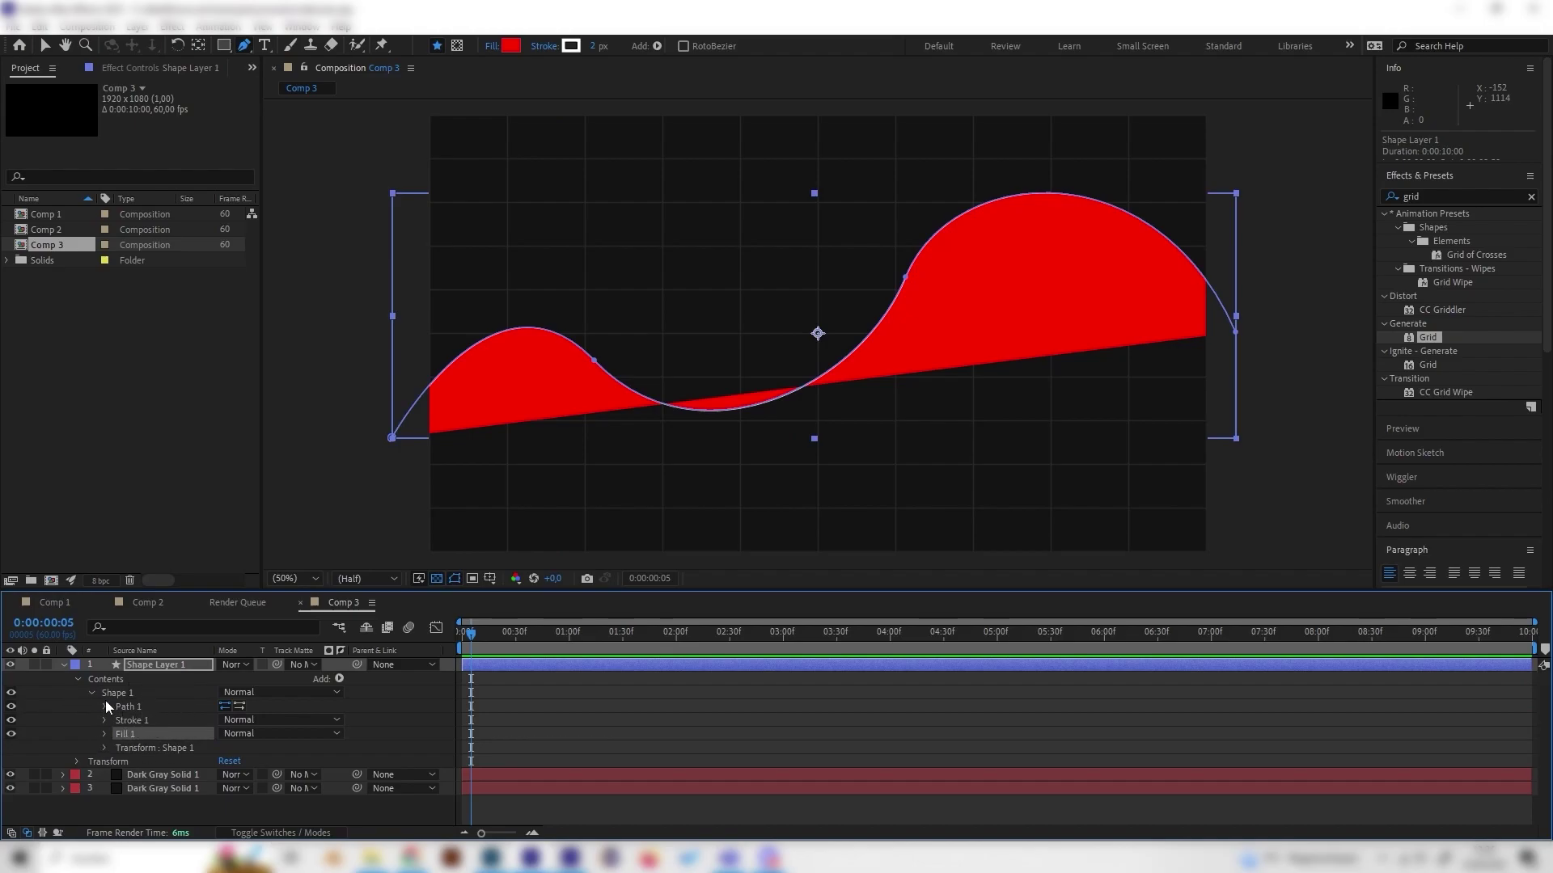
# Step: Delete Fill 1 and set the Stroke 1 width to 30
pyautogui.press('Delete')
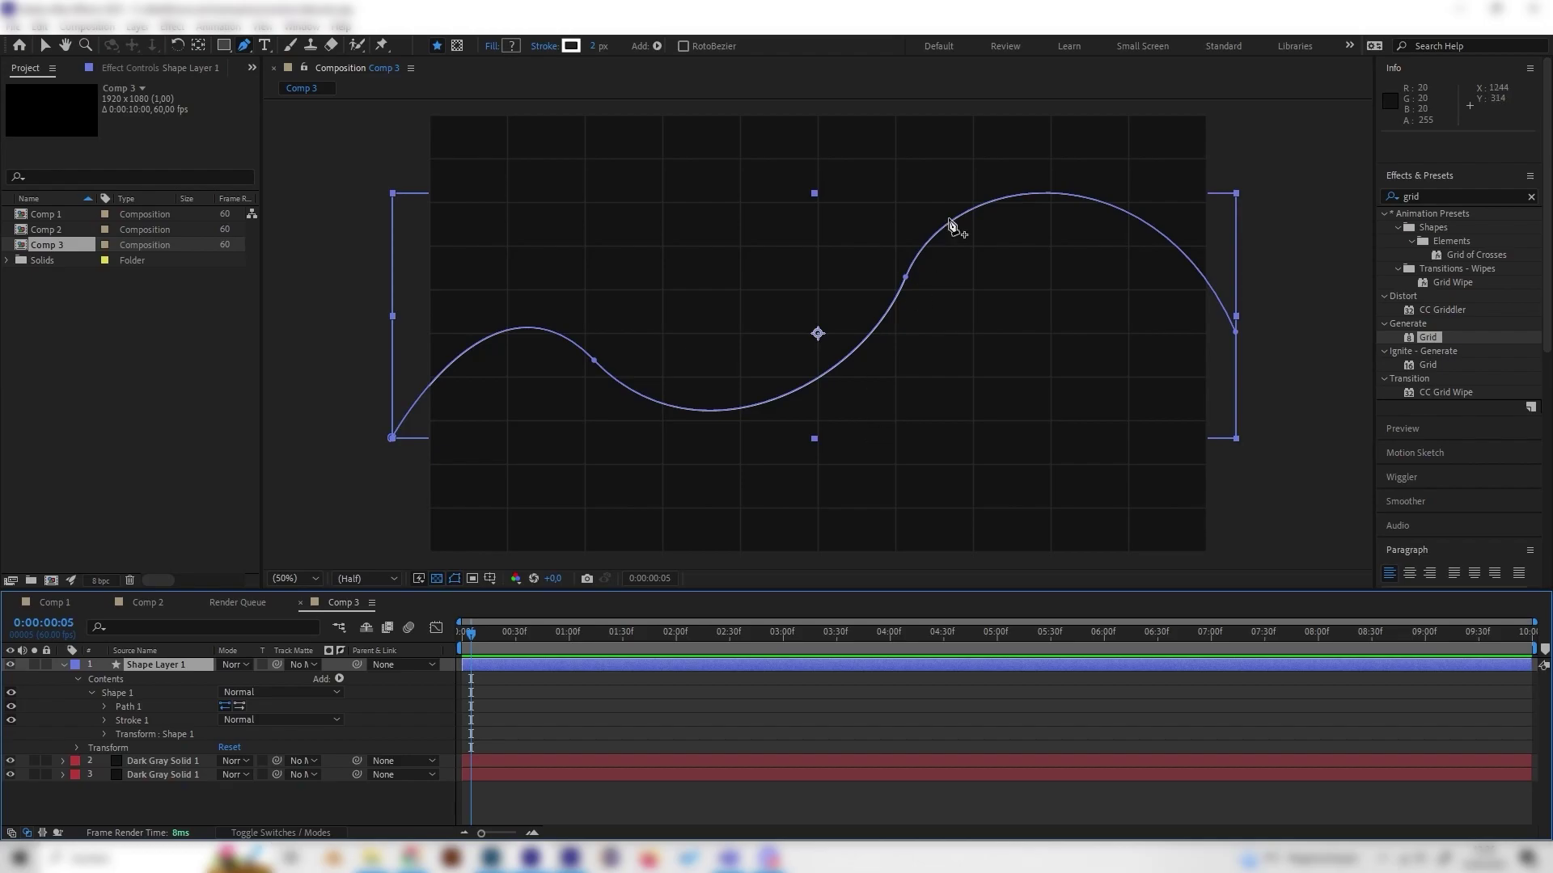
pyautogui.click(103, 721)
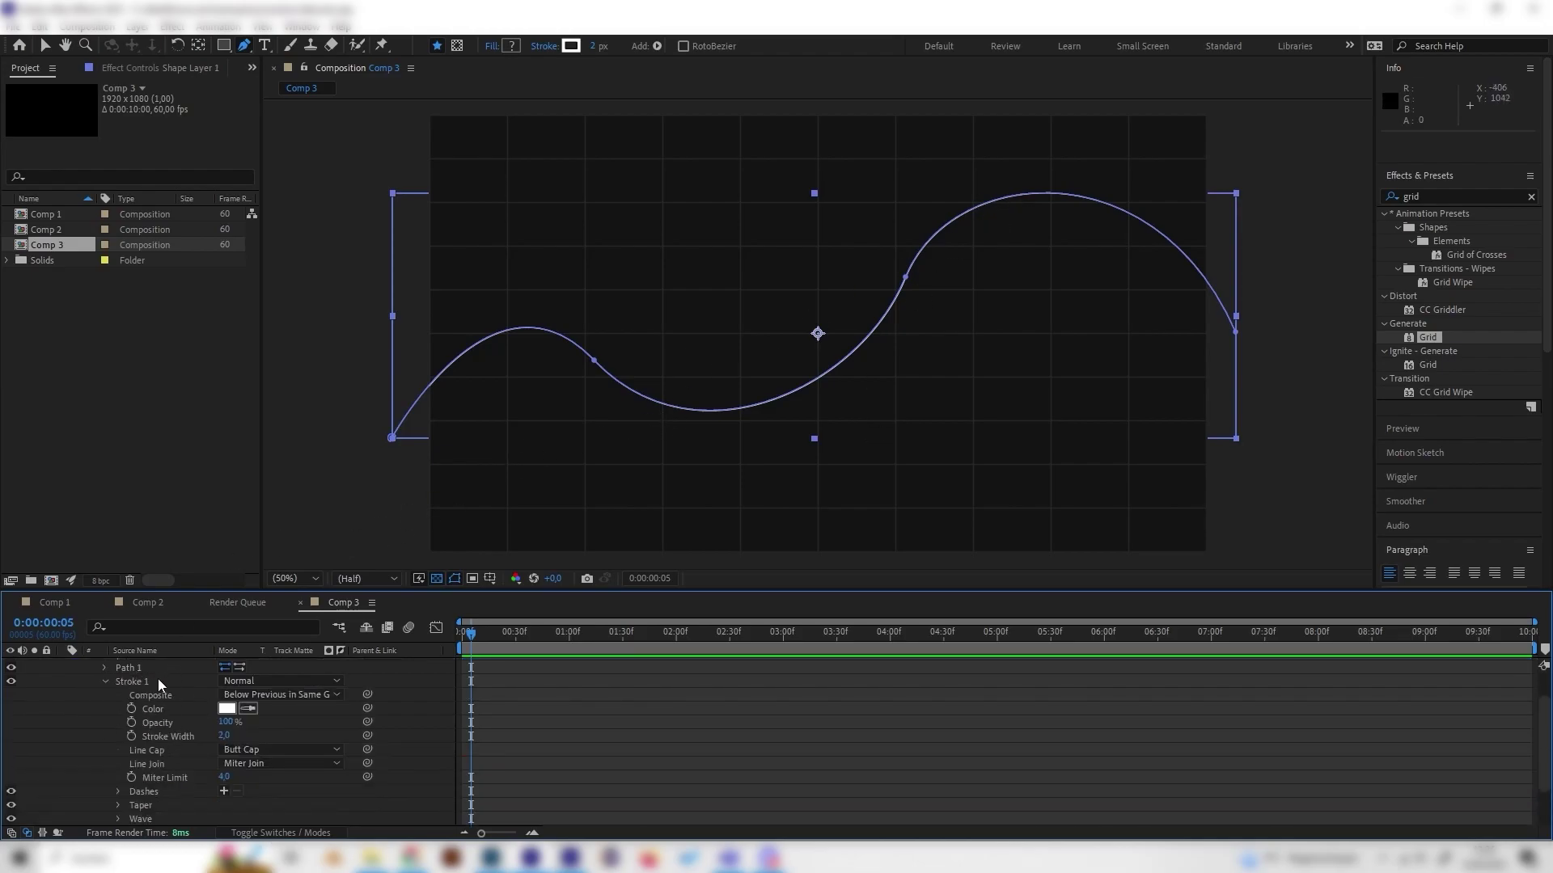
pyautogui.click(232, 736)
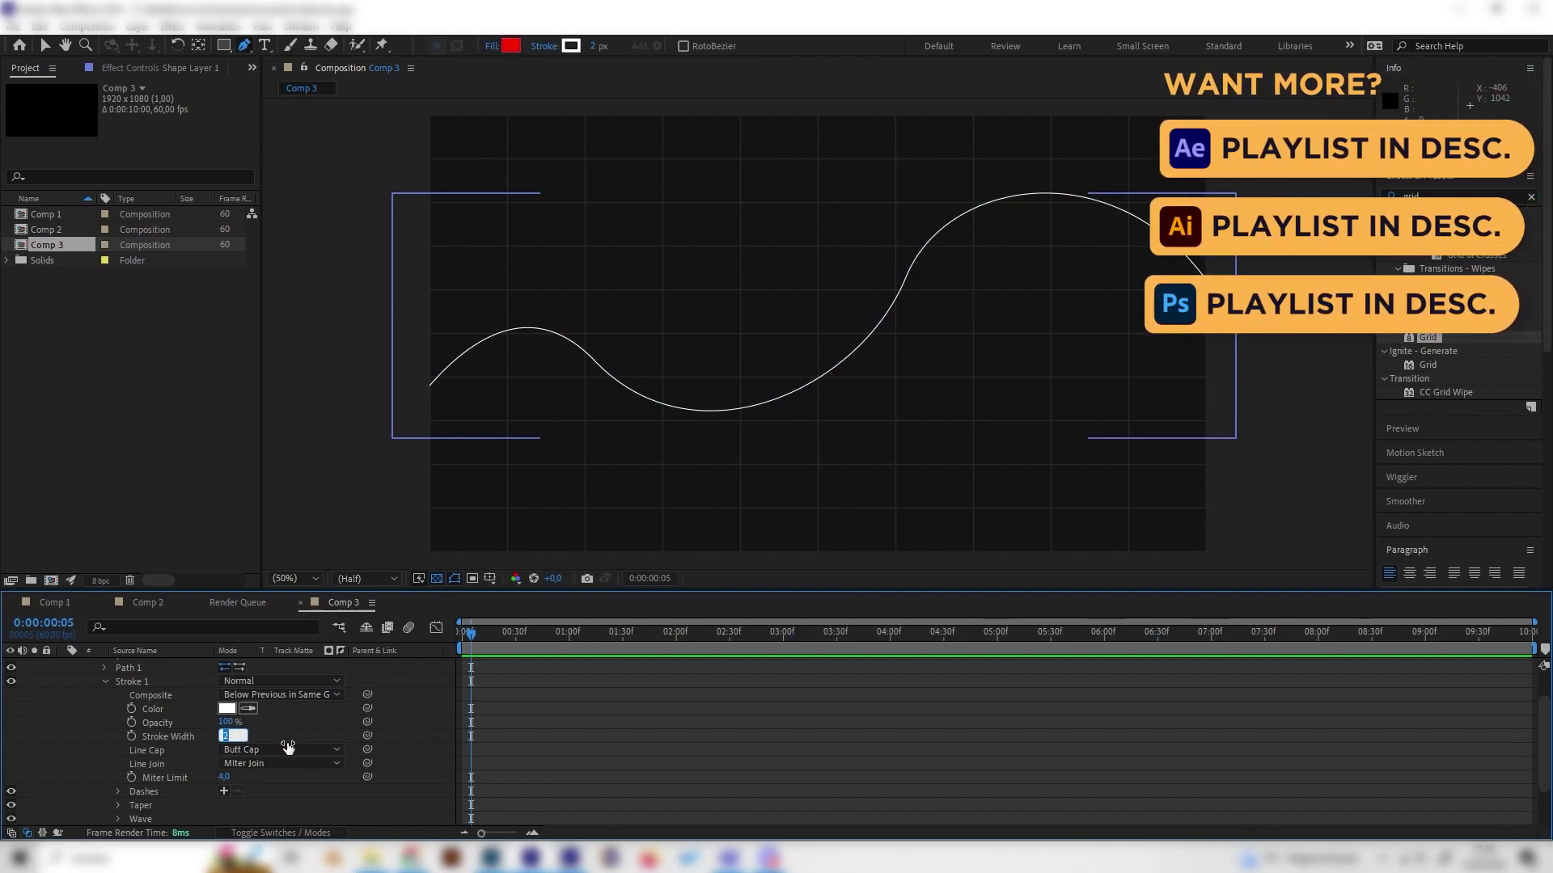
pyautogui.write('30')
pyautogui.press('Return')
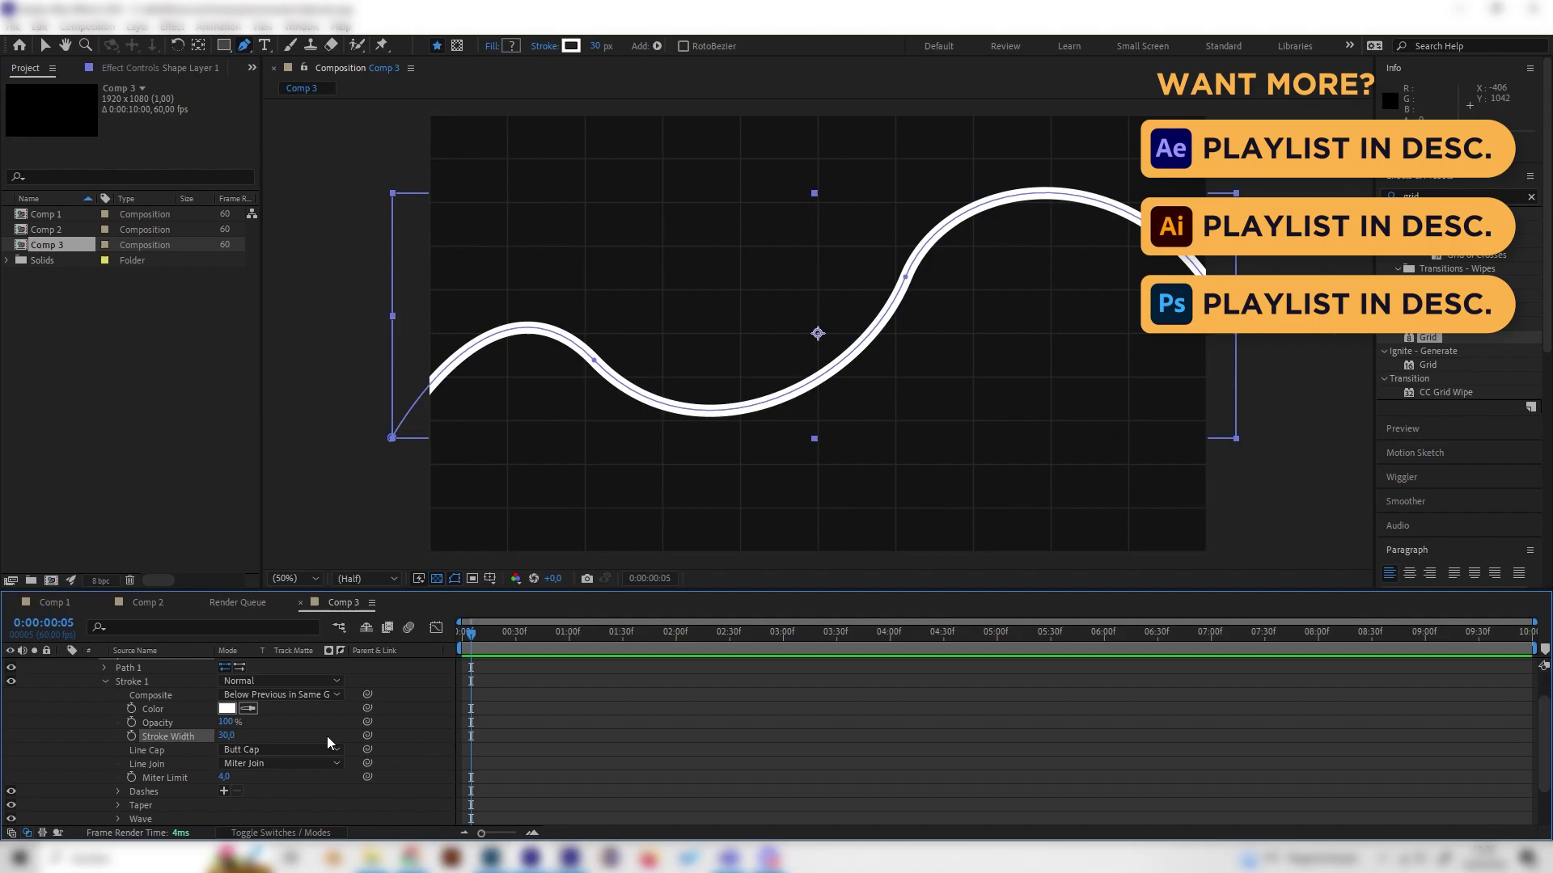
# Step: Deselect the layer and return the playhead to frame 0
pyautogui.click(401, 725)
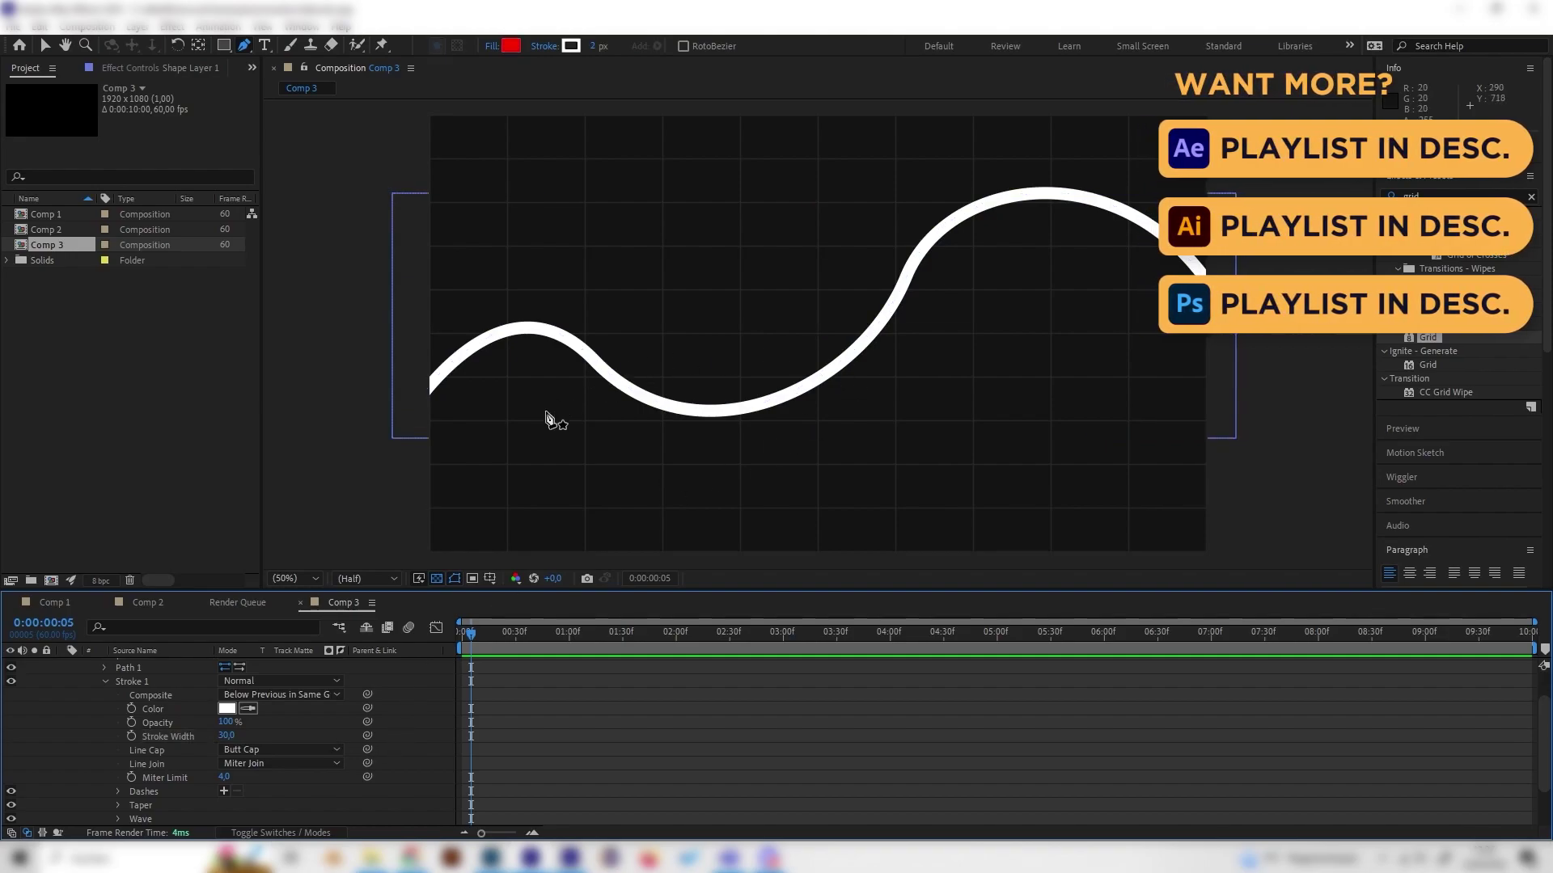
pyautogui.moveTo(506, 633); pyautogui.dragTo(435, 674)
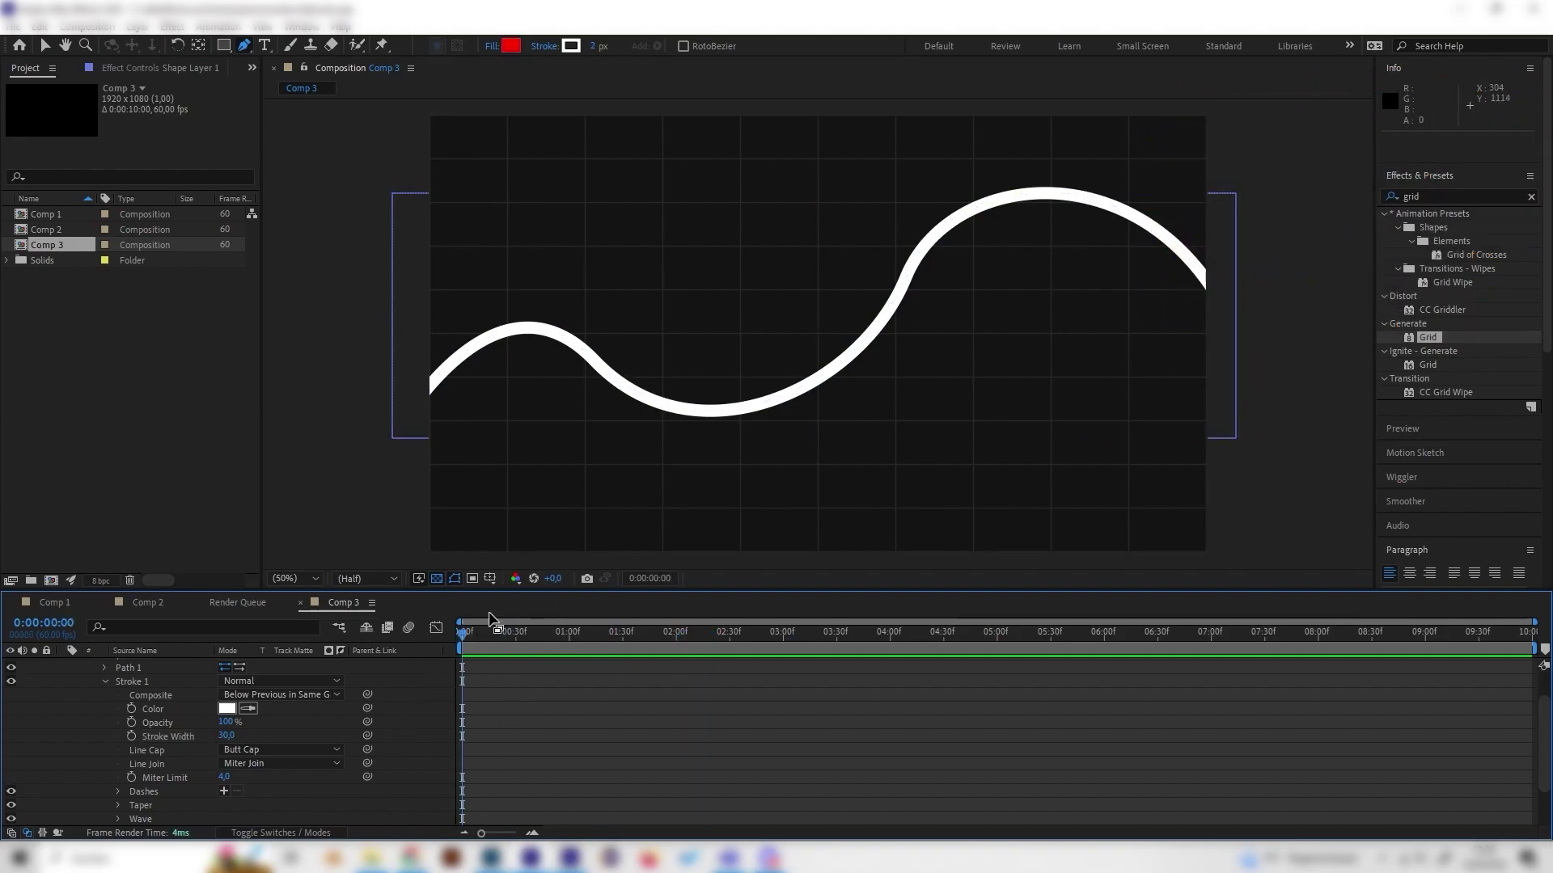
pyautogui.press('space')
pyautogui.press('space')
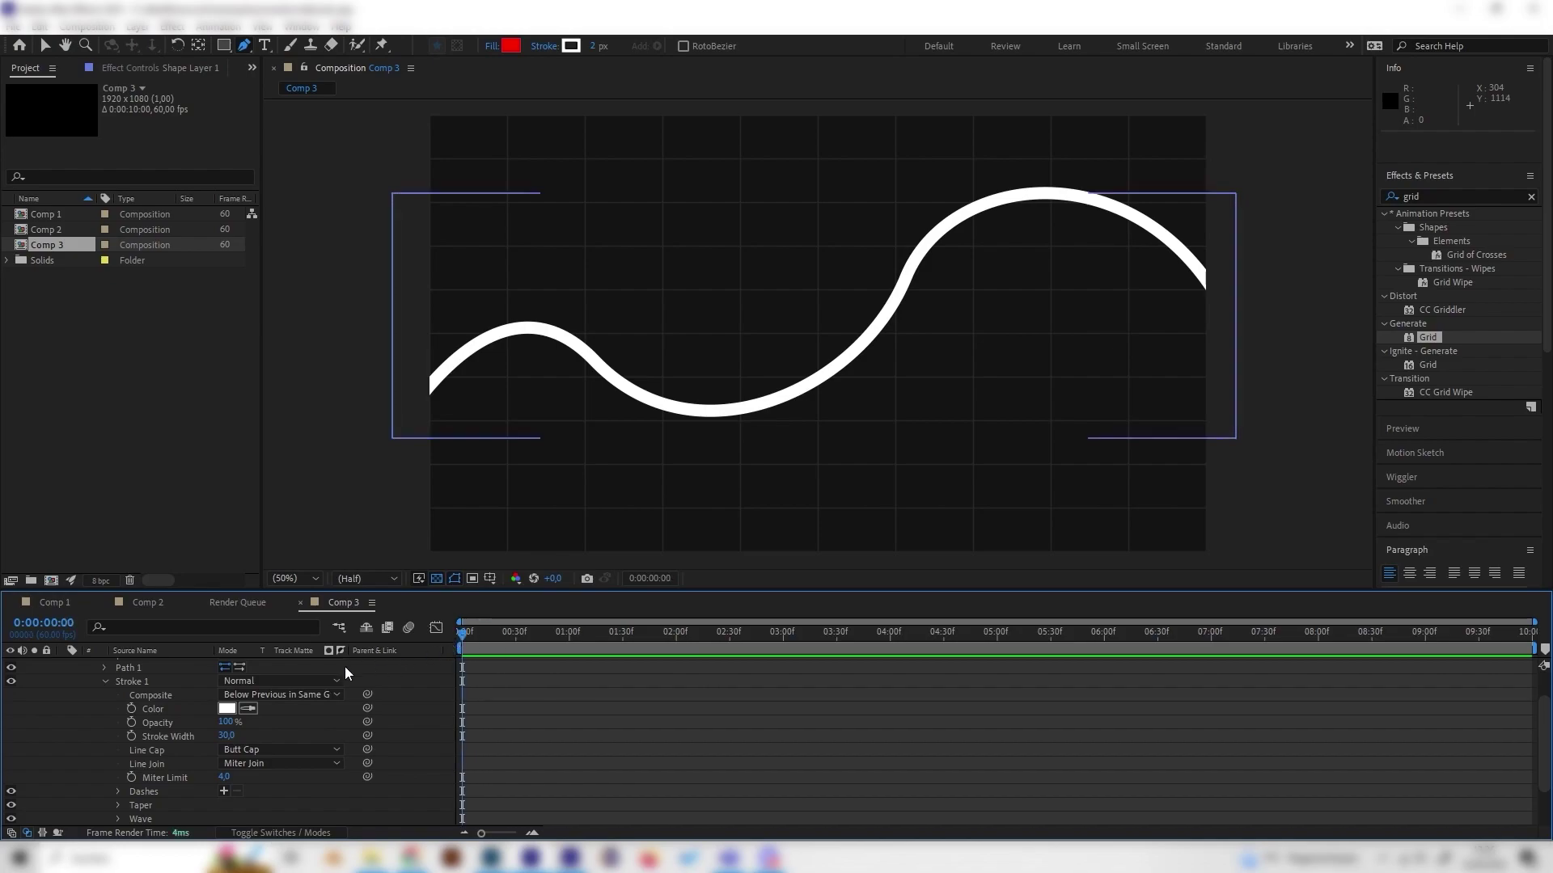
pyautogui.scroll(2, 182, 670)
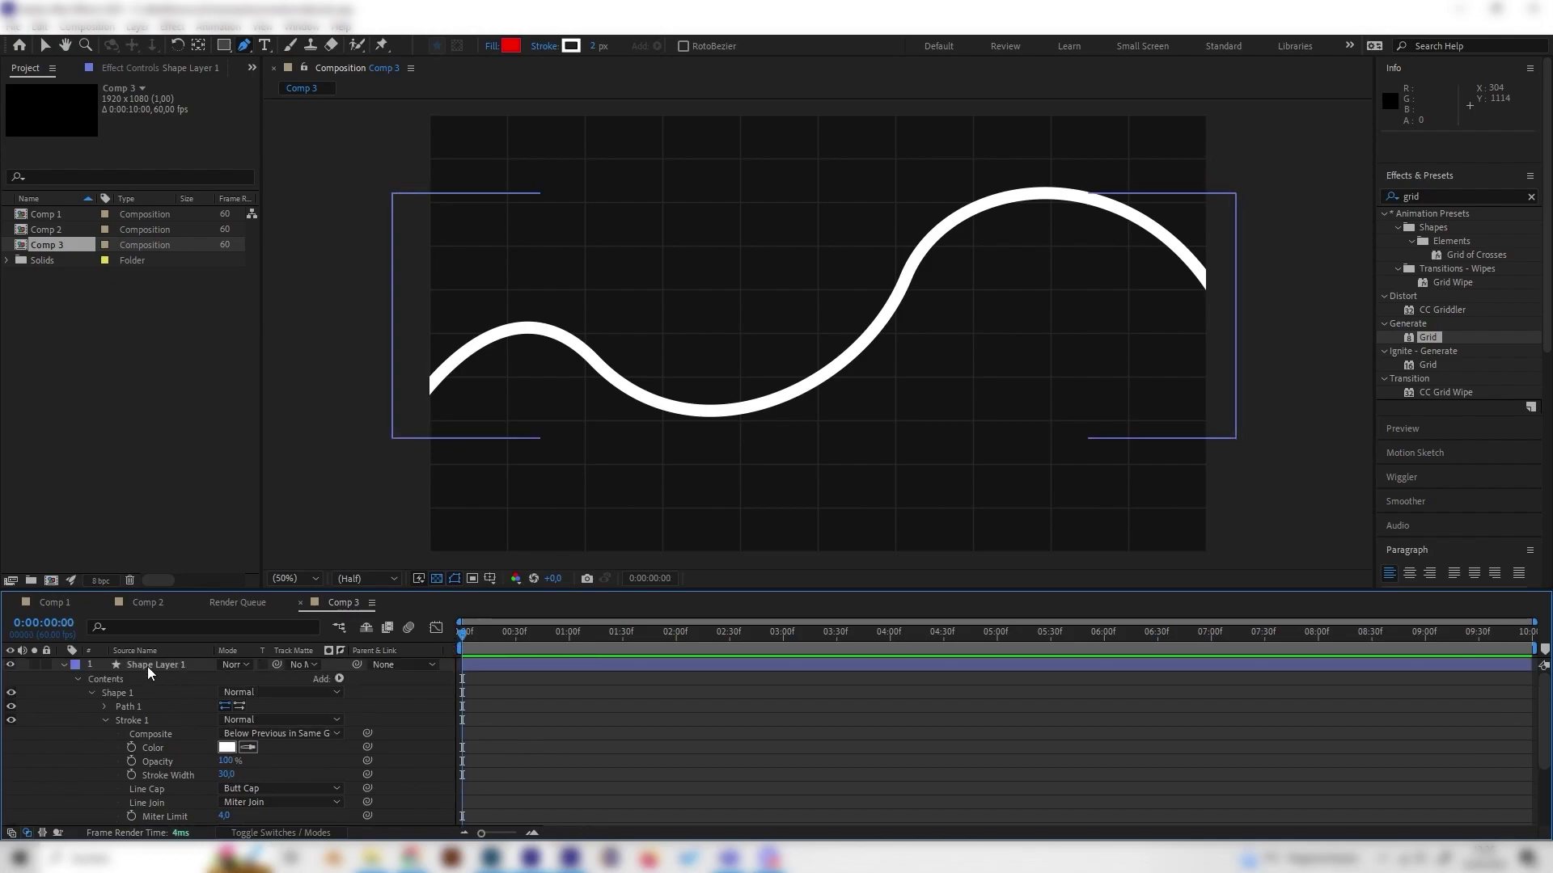
# Step: Add Trim Paths to the shape contents and expand its settings
pyautogui.click(148, 674)
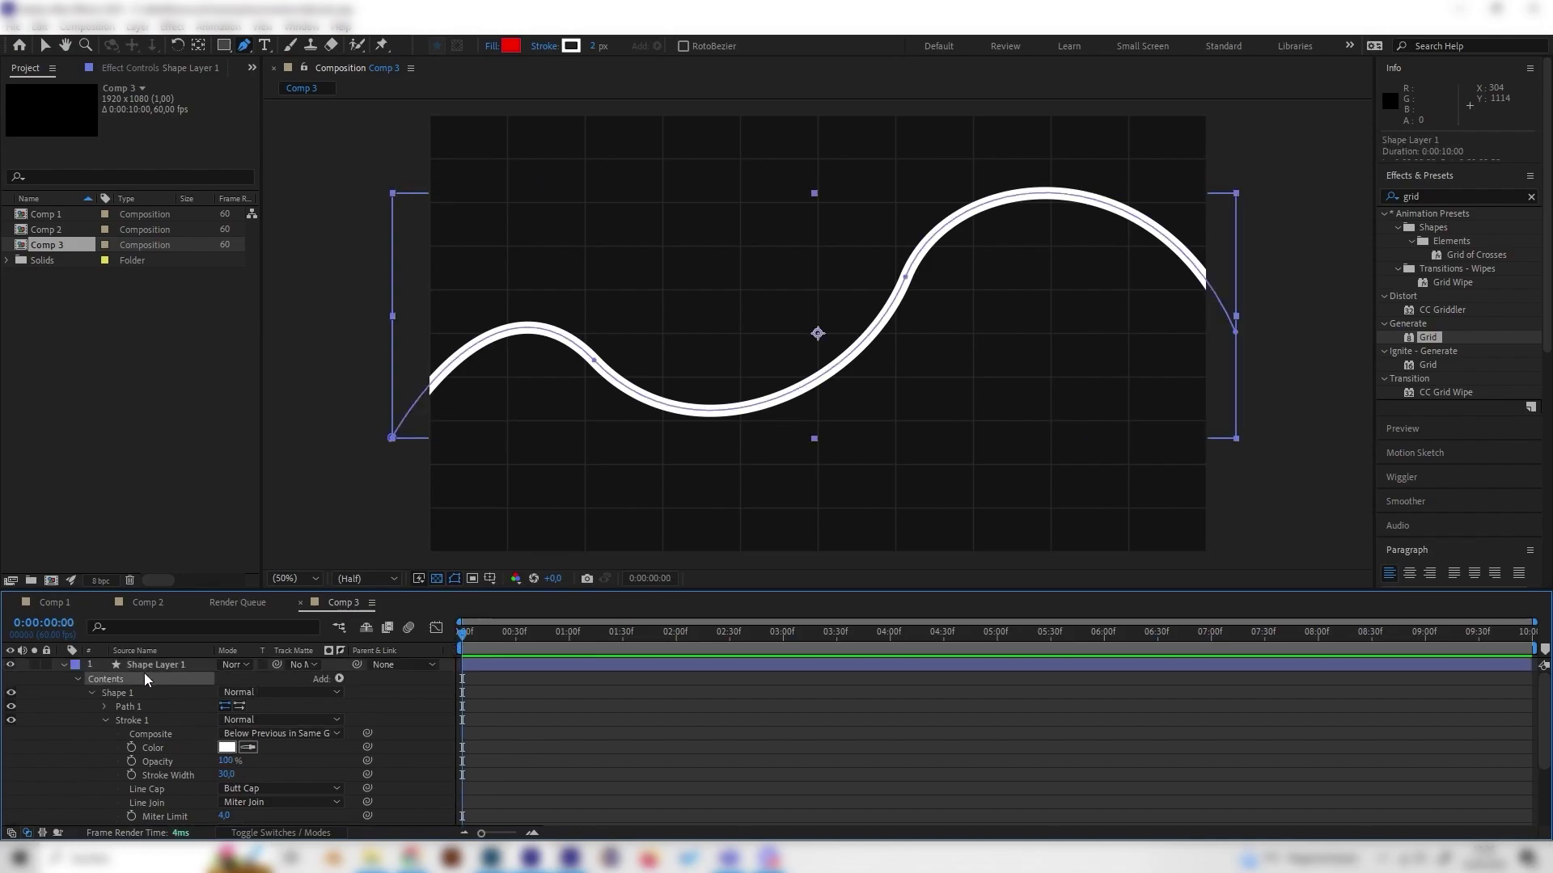
pyautogui.click(338, 680)
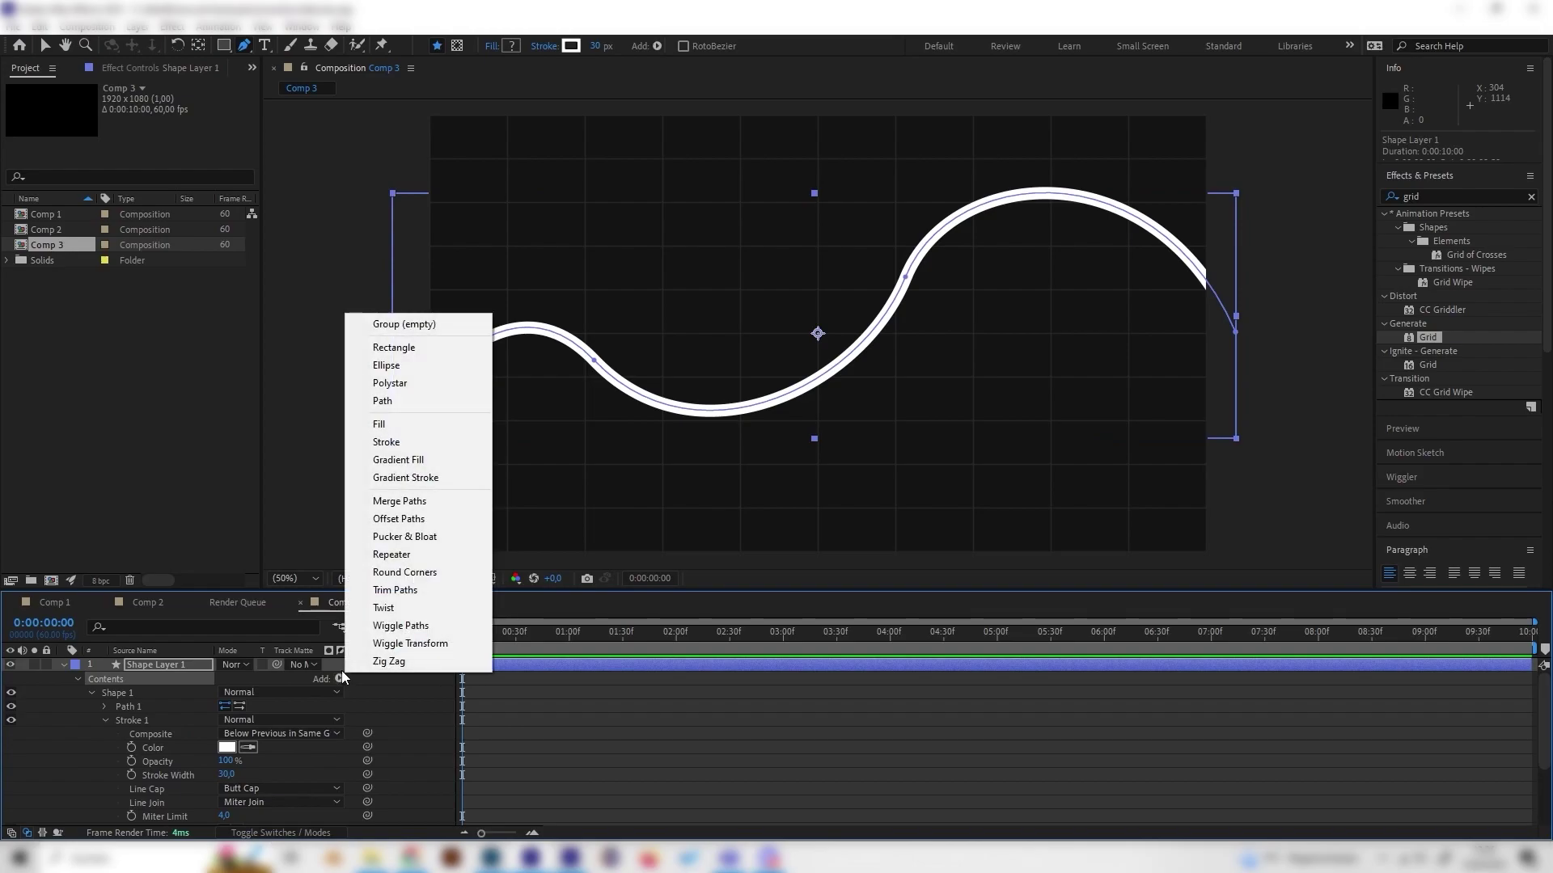
pyautogui.click(396, 590)
pyautogui.scroll(-3, 264, 744)
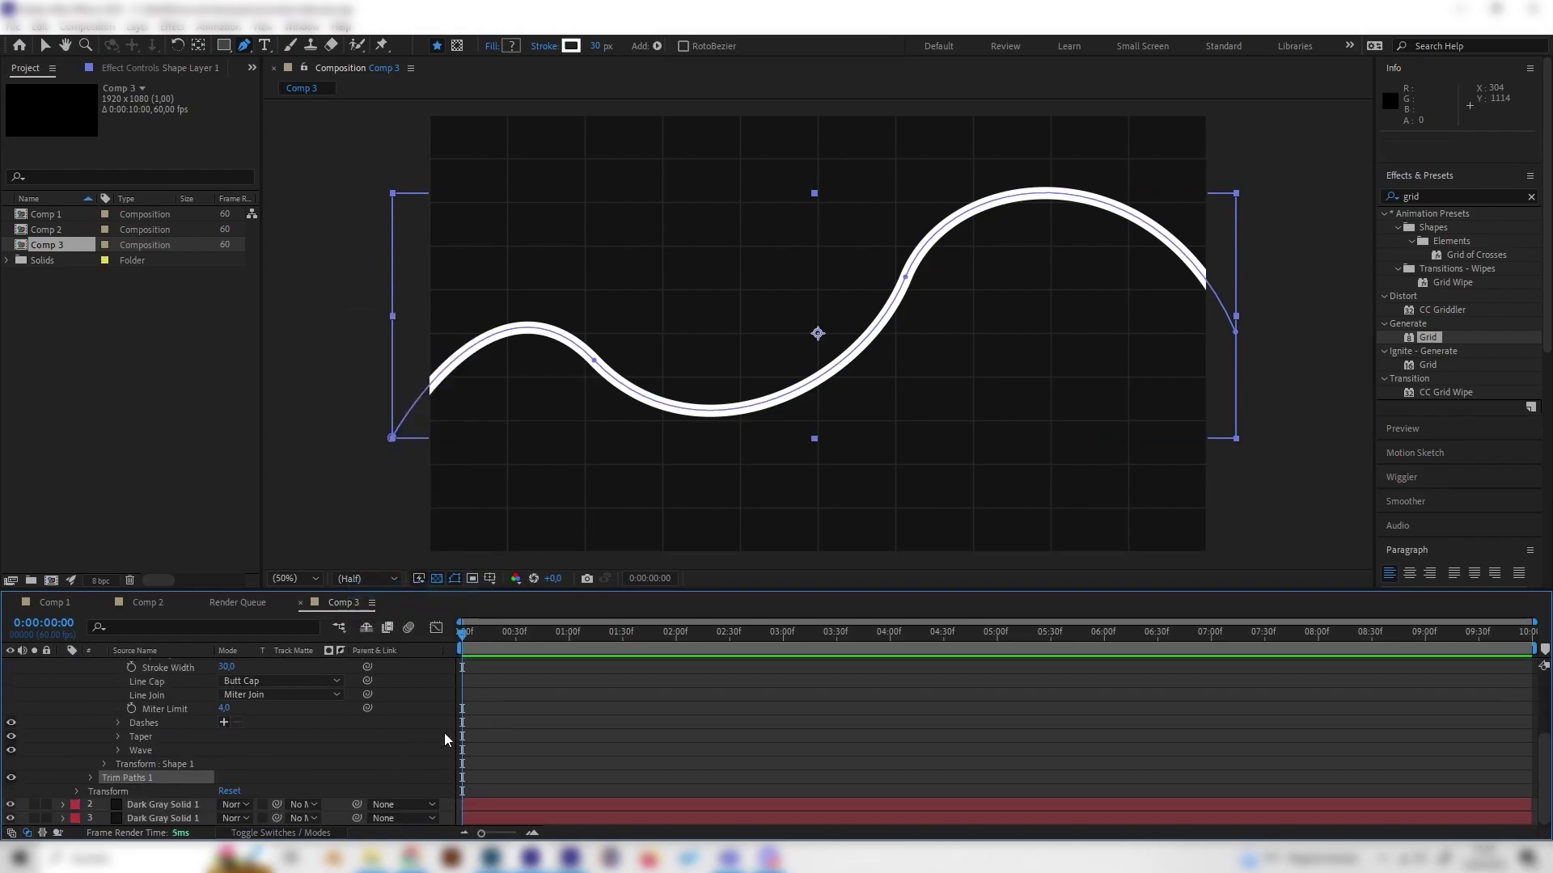
pyautogui.click(91, 778)
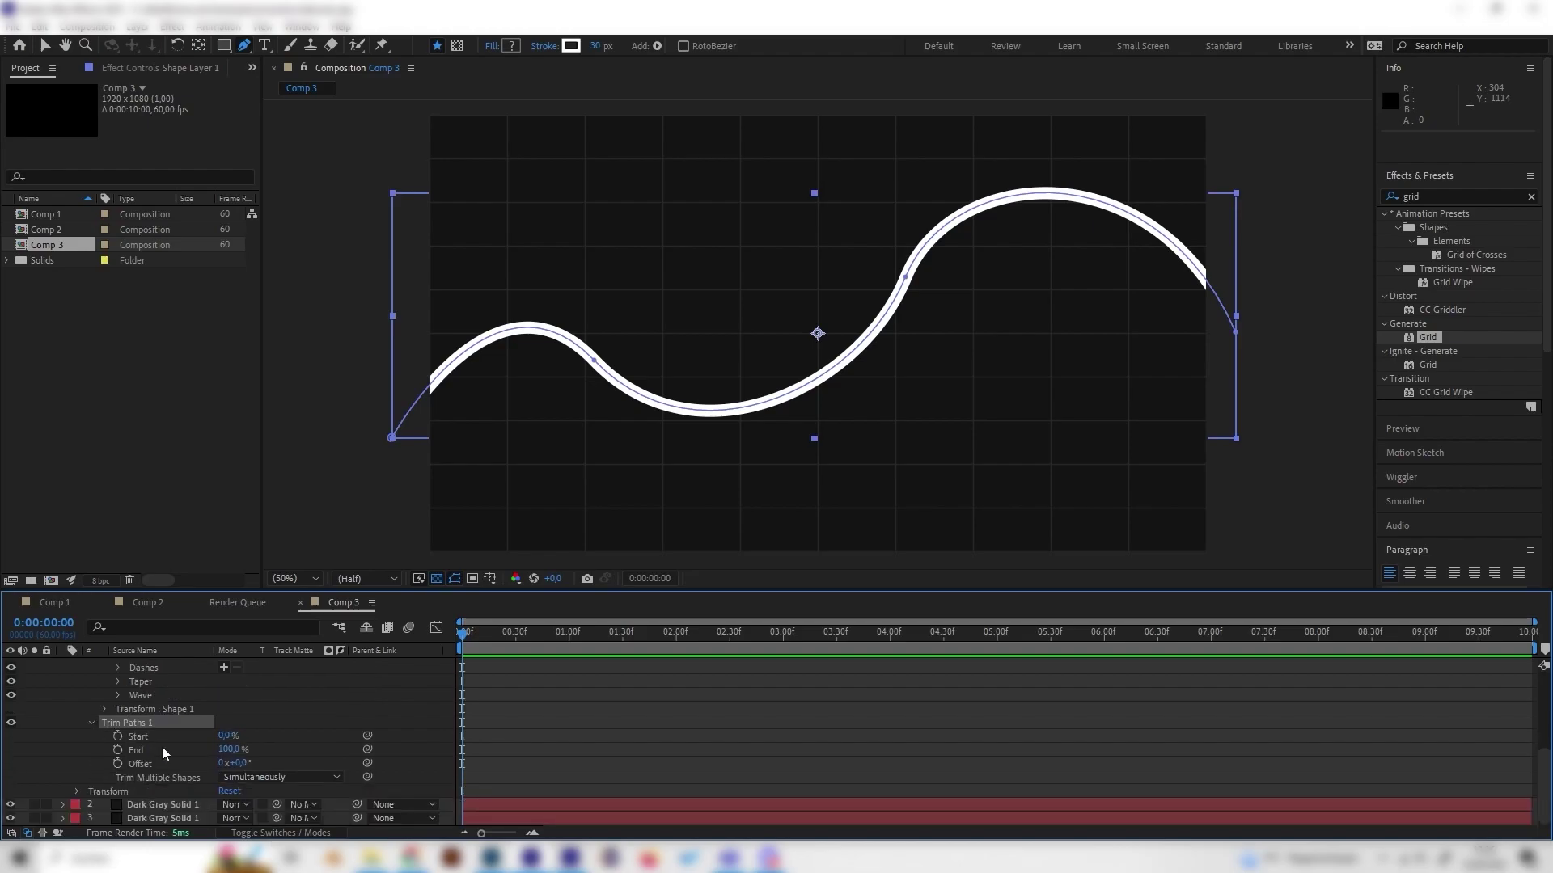
pyautogui.moveTo(237, 751); pyautogui.dragTo(194, 753)
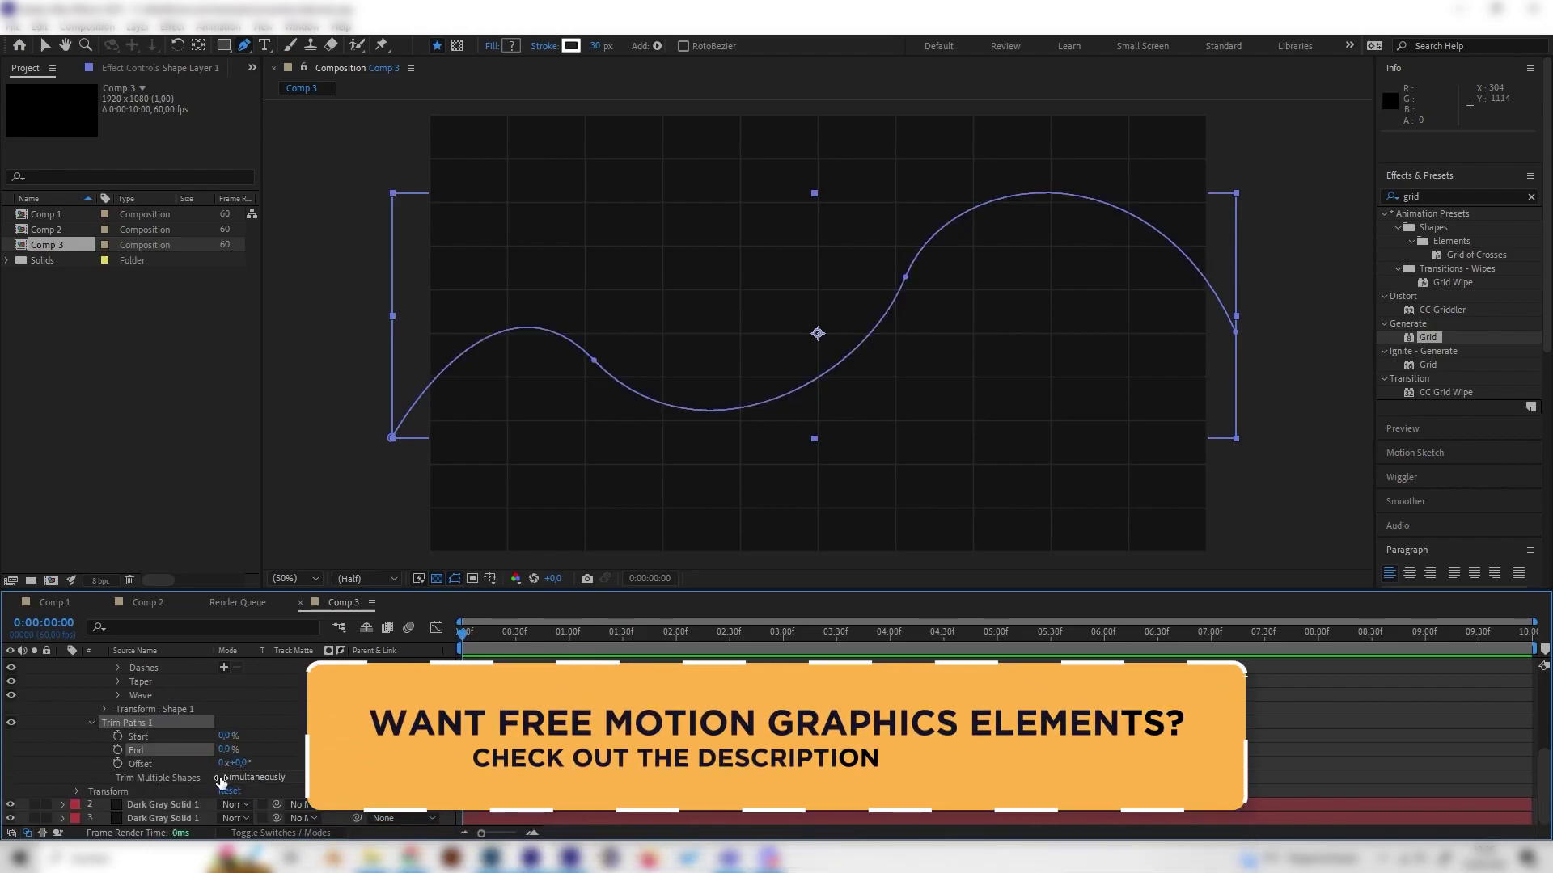
# Step: Keyframe Trim Paths End from 0% to 100% at about 3 seconds, then preview
pyautogui.click(115, 750)
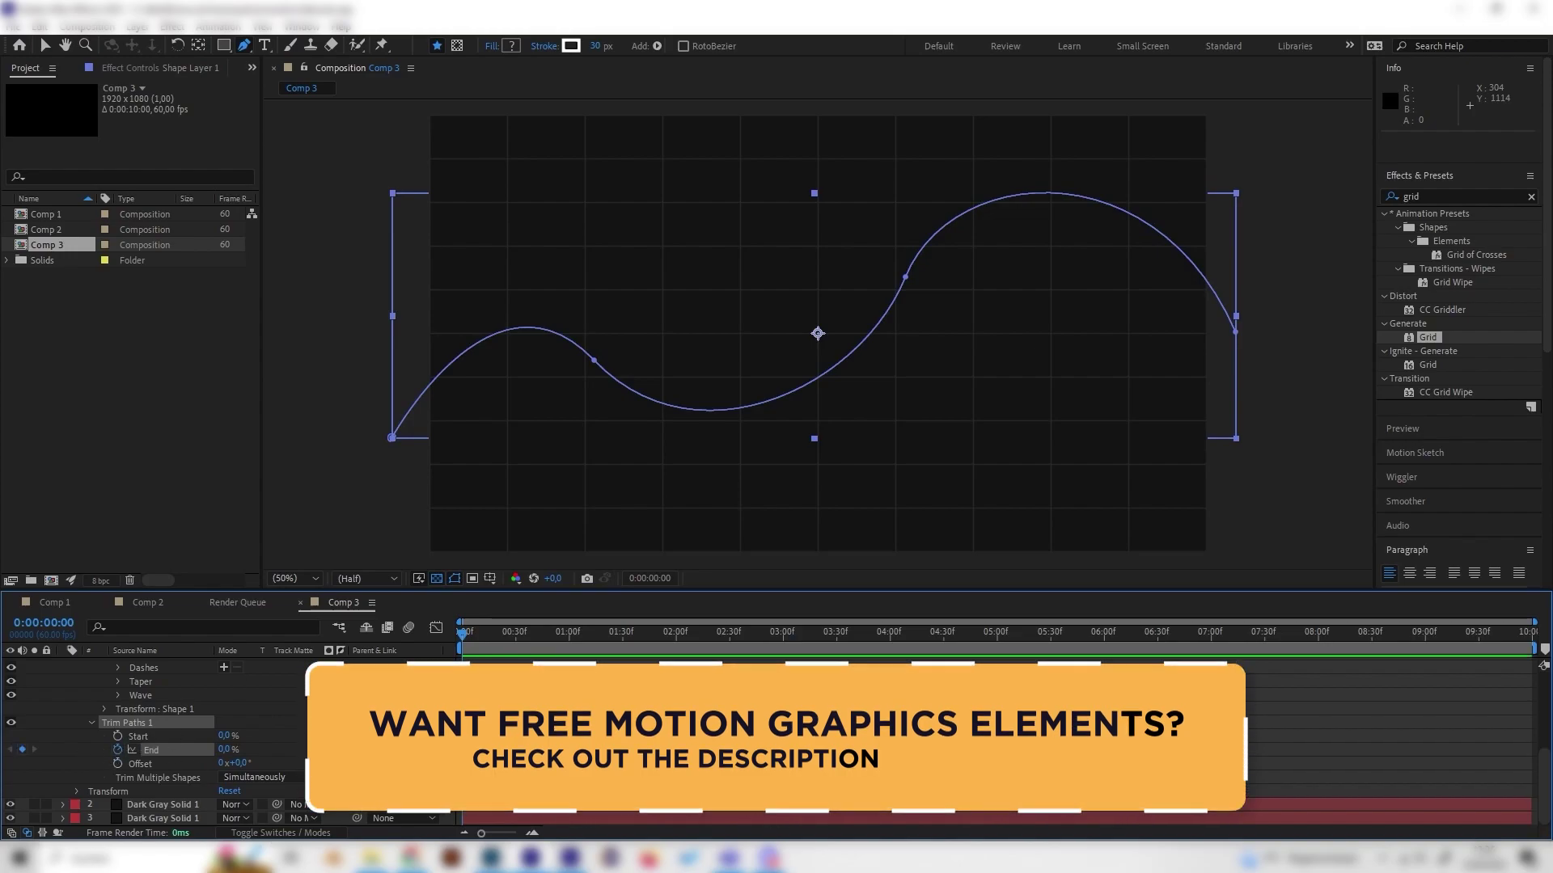
pyautogui.moveTo(662, 636); pyautogui.dragTo(783, 643)
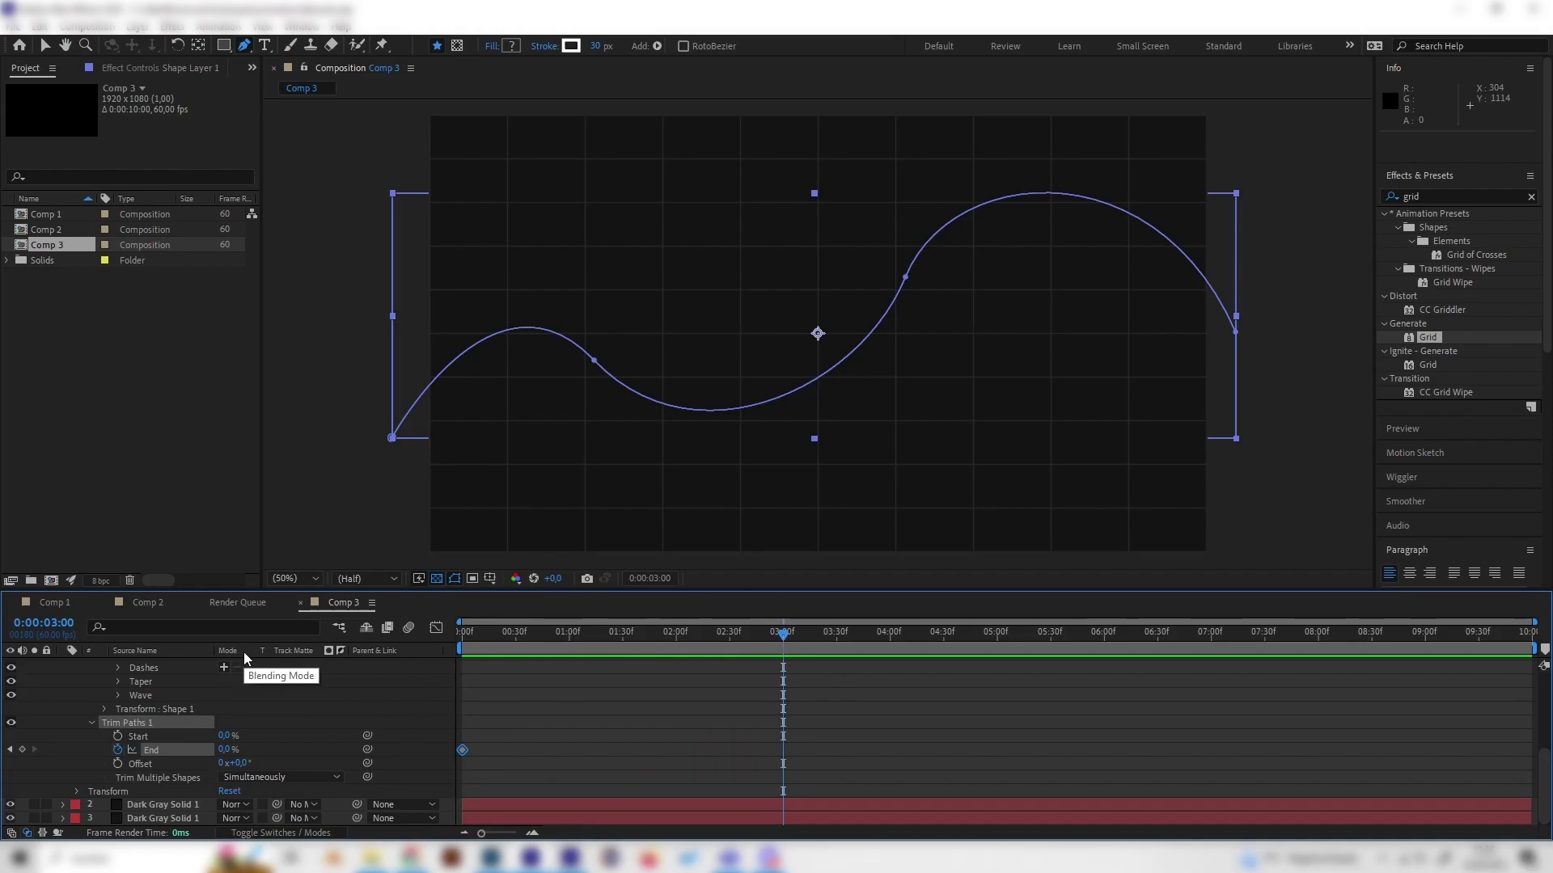
pyautogui.moveTo(228, 750); pyautogui.dragTo(399, 752)
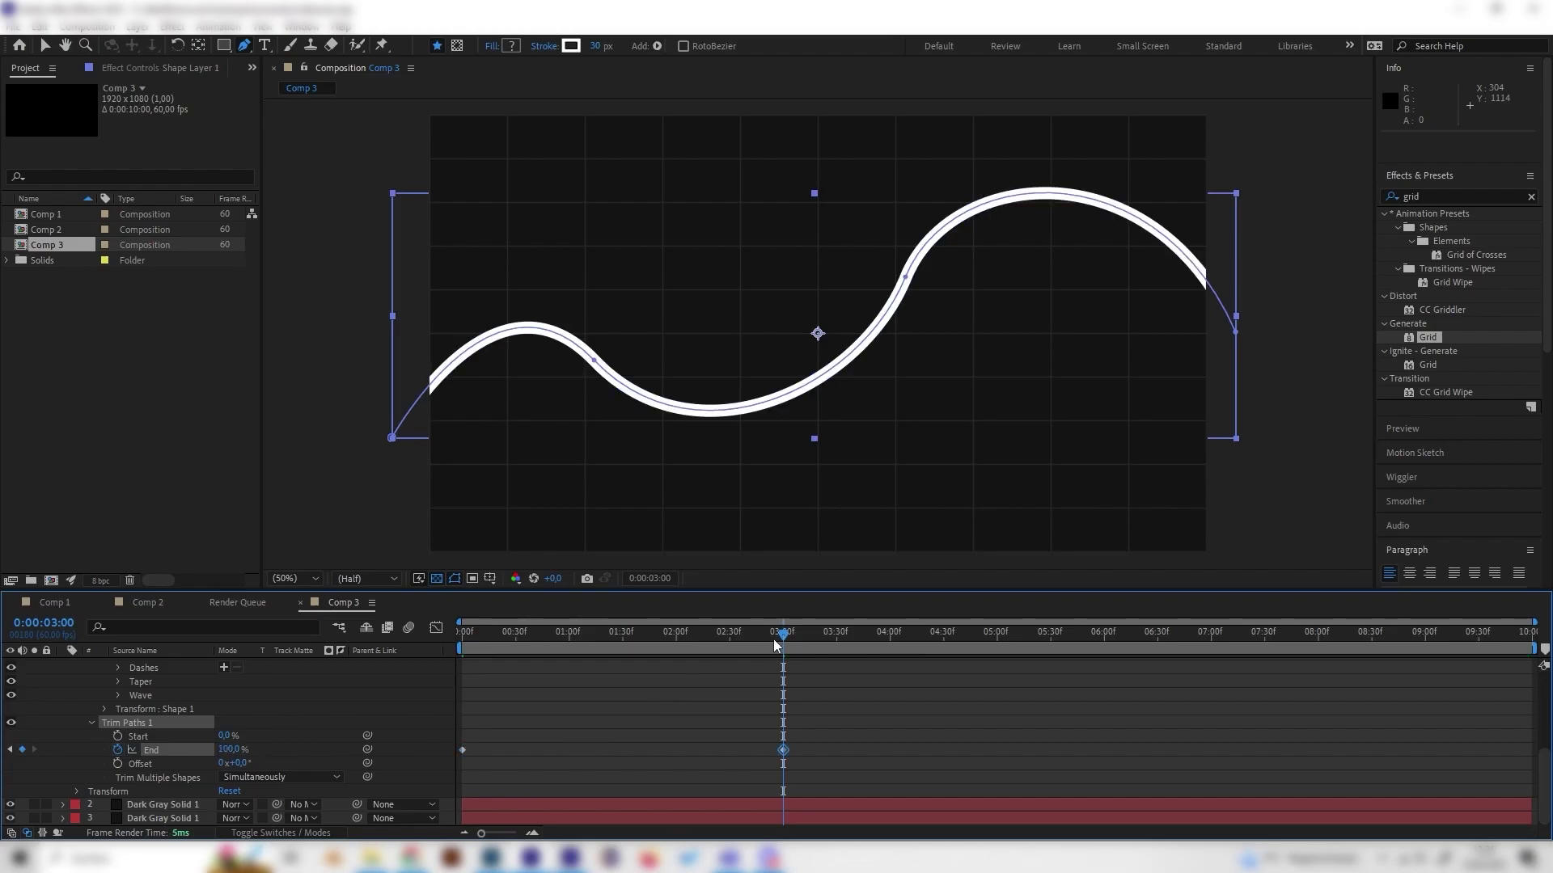
pyautogui.moveTo(800, 632); pyautogui.dragTo(482, 649)
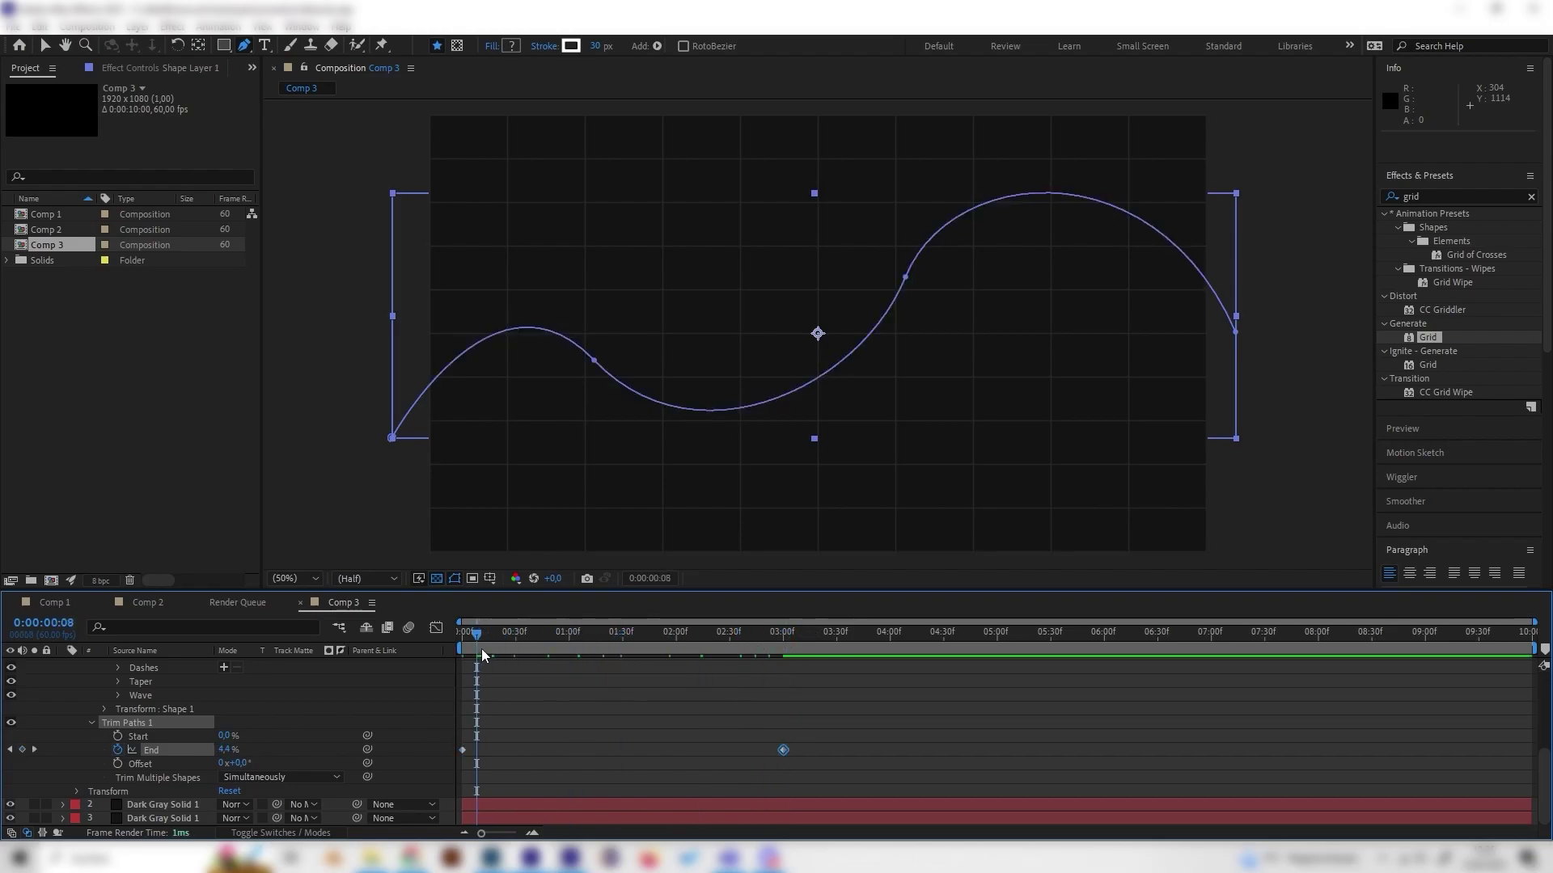
pyautogui.press('space')
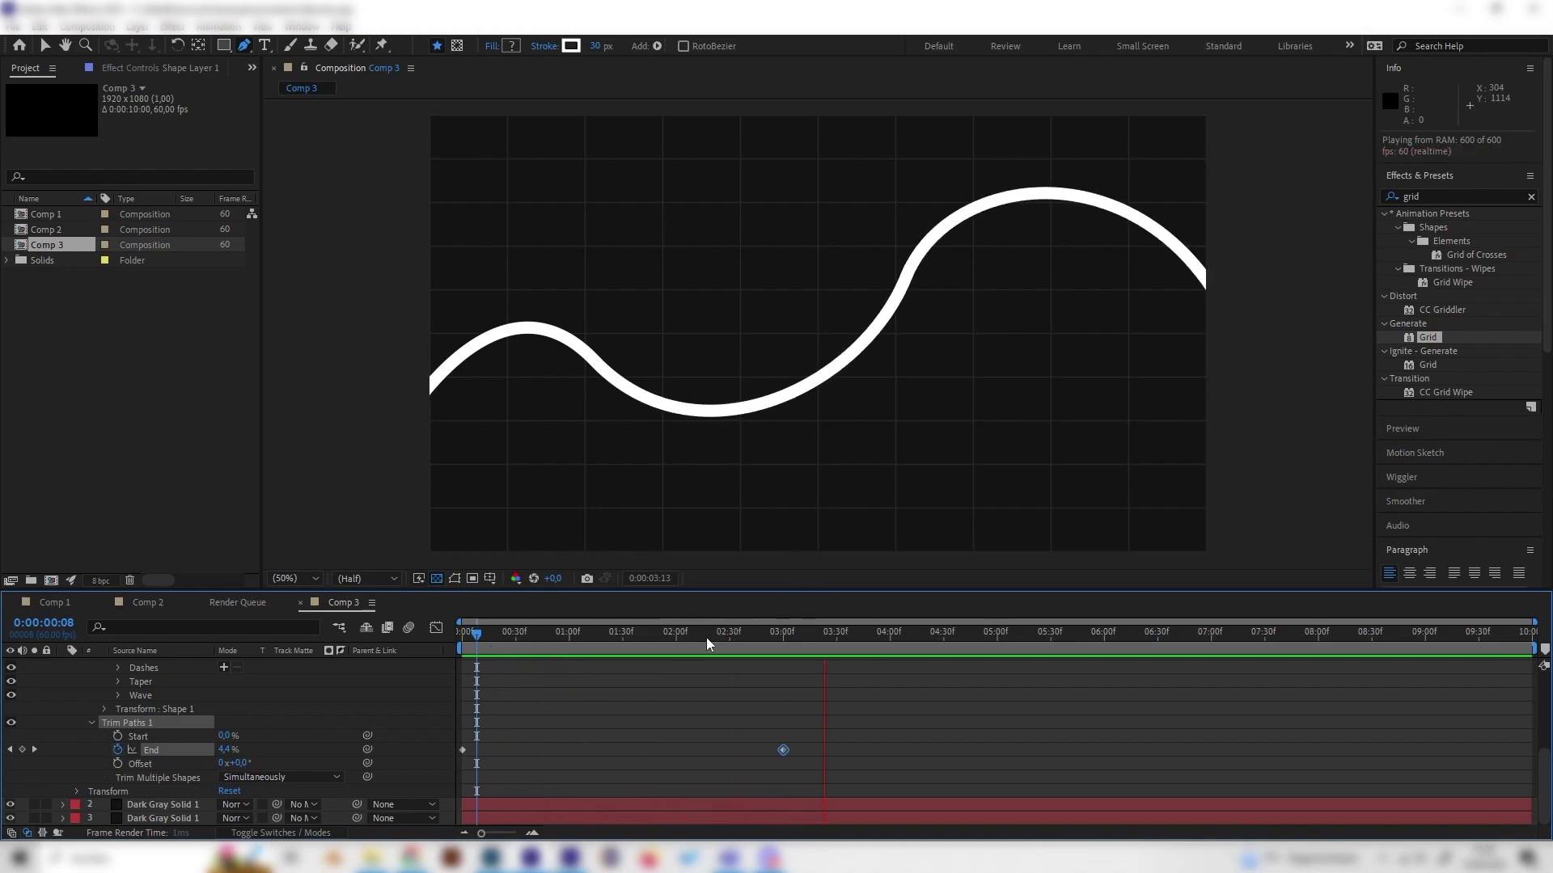
pyautogui.click(682, 639)
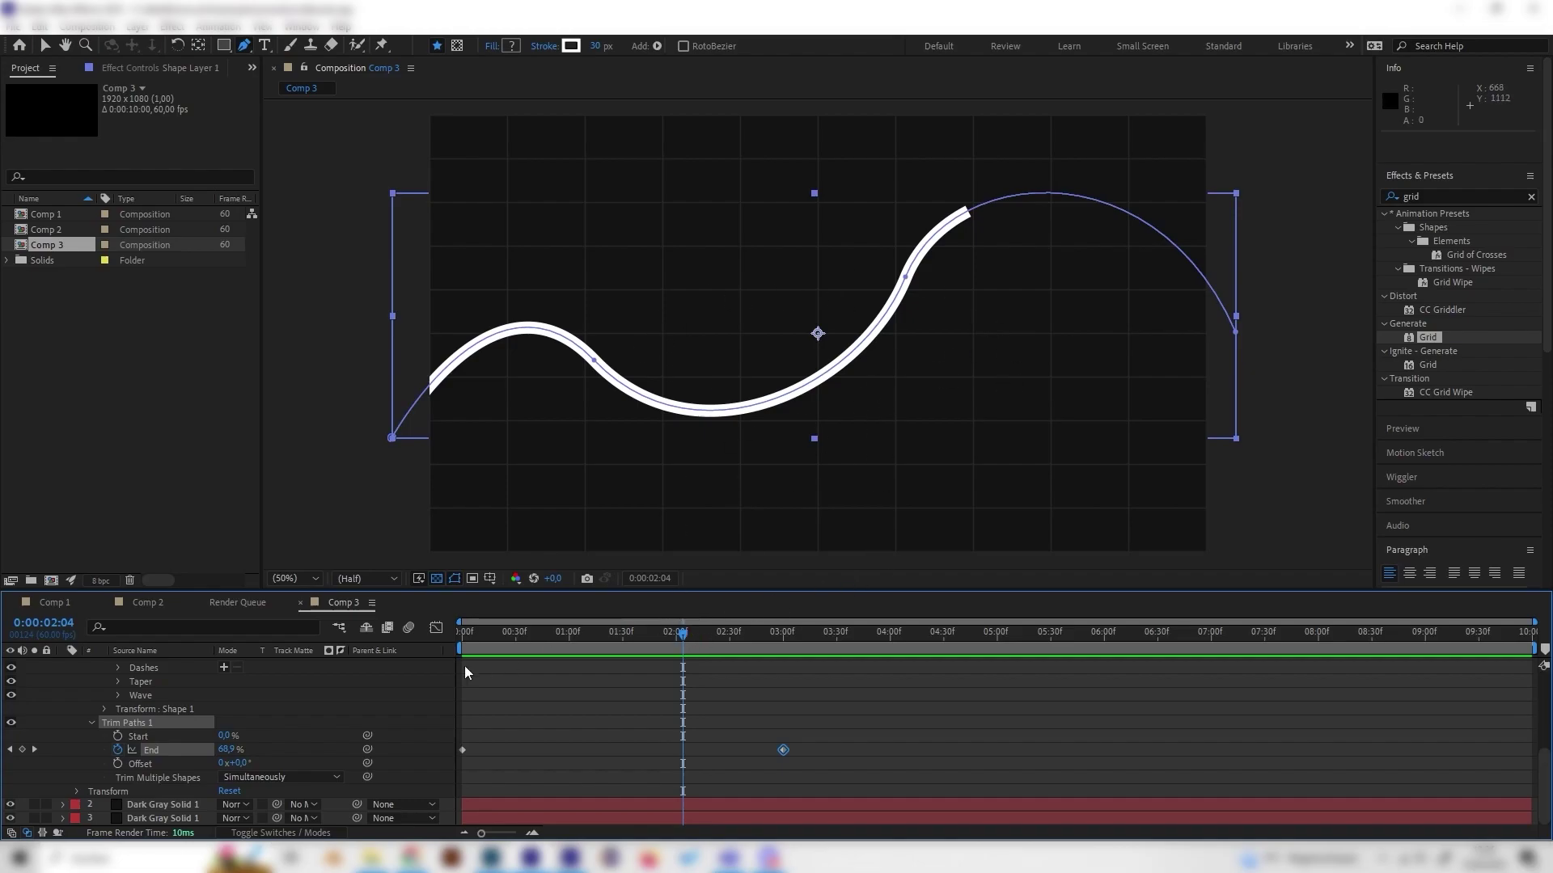
# Step: Keyframe Trim Paths Start from 0% at 0:00:00:45 to 100% near 3:30, then preview
pyautogui.moveTo(585, 641)
pyautogui.mouseDown()
pyautogui.moveTo(437, 673)
pyautogui.moveTo(541, 658)
pyautogui.moveTo(540, 678)
pyautogui.mouseUp()
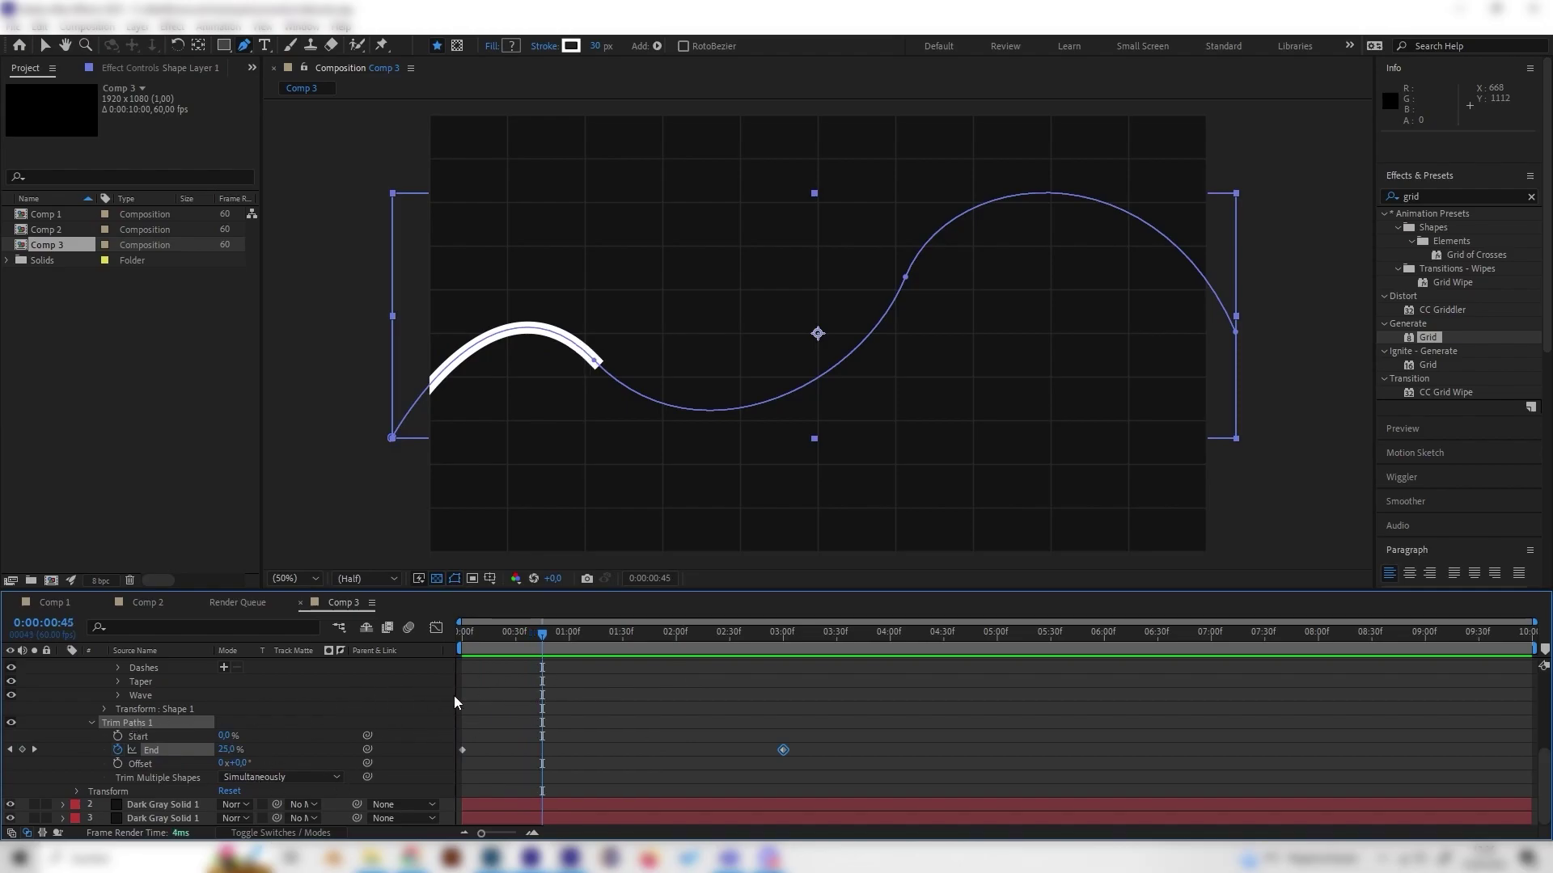
pyautogui.click(119, 736)
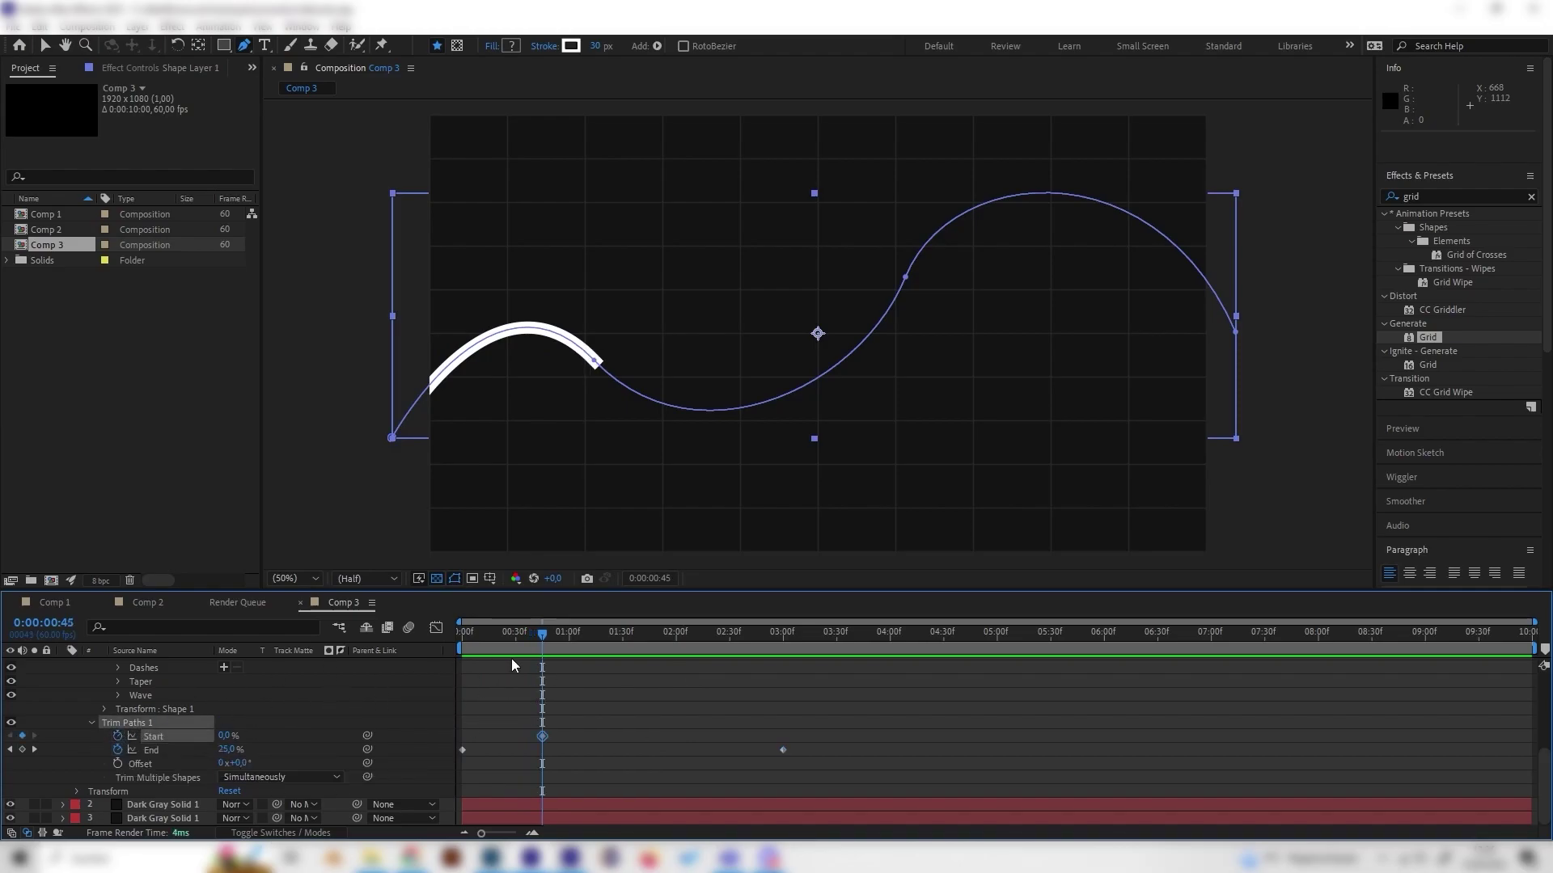
pyautogui.moveTo(542, 638); pyautogui.dragTo(836, 637)
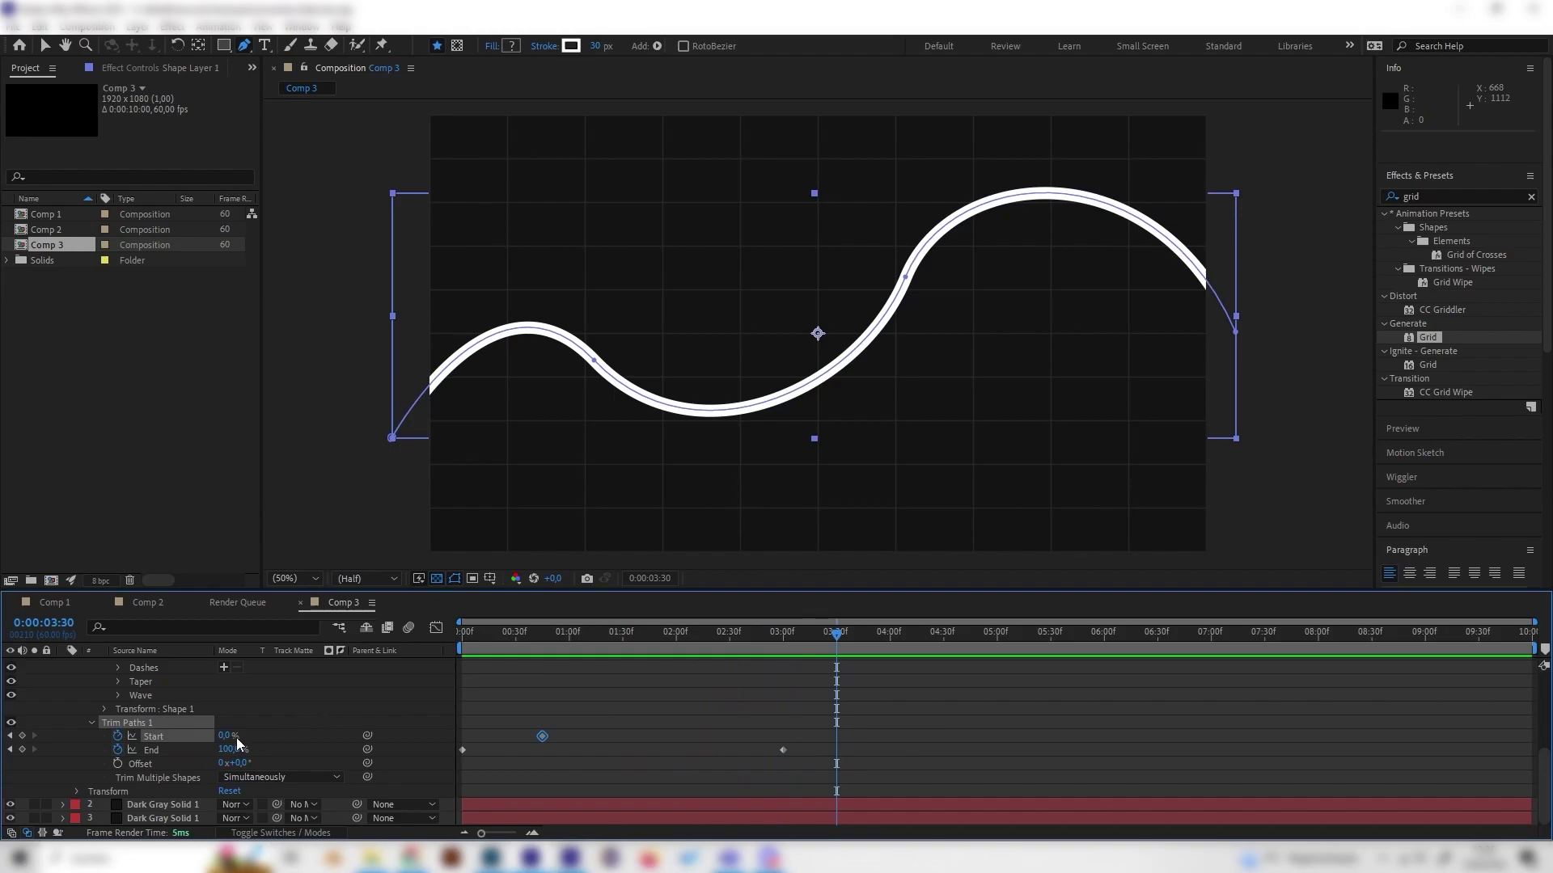
pyautogui.moveTo(226, 737); pyautogui.dragTo(324, 721)
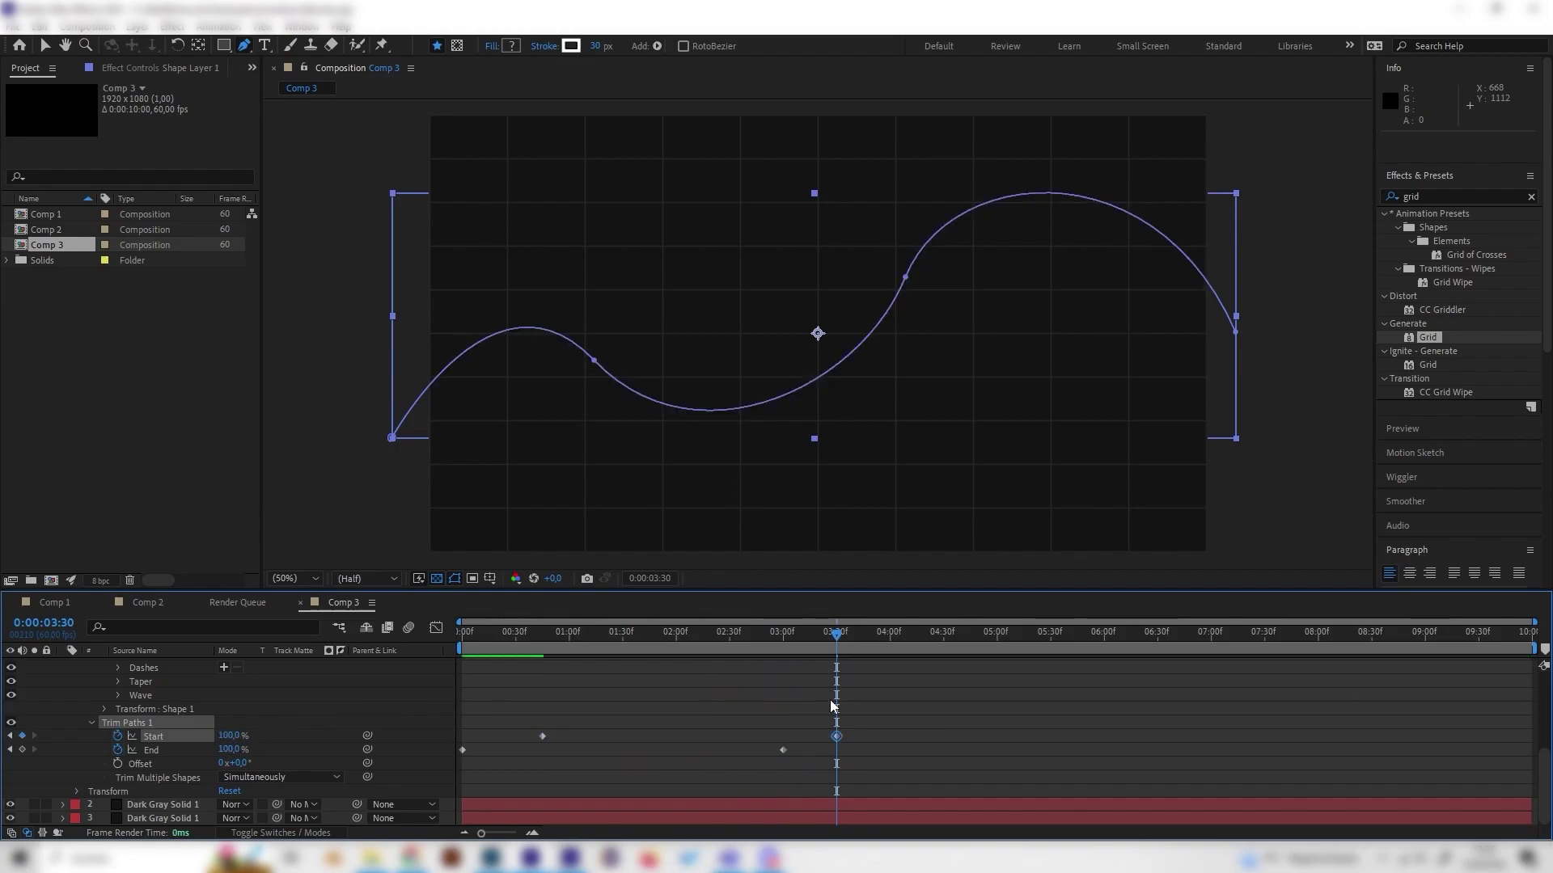
pyautogui.moveTo(836, 639); pyautogui.dragTo(444, 647)
pyautogui.press('space')
# Step: Move the 0% Trim Paths Start keyframe later to 0:00:01:45 and scrub to check timing
pyautogui.click(589, 729)
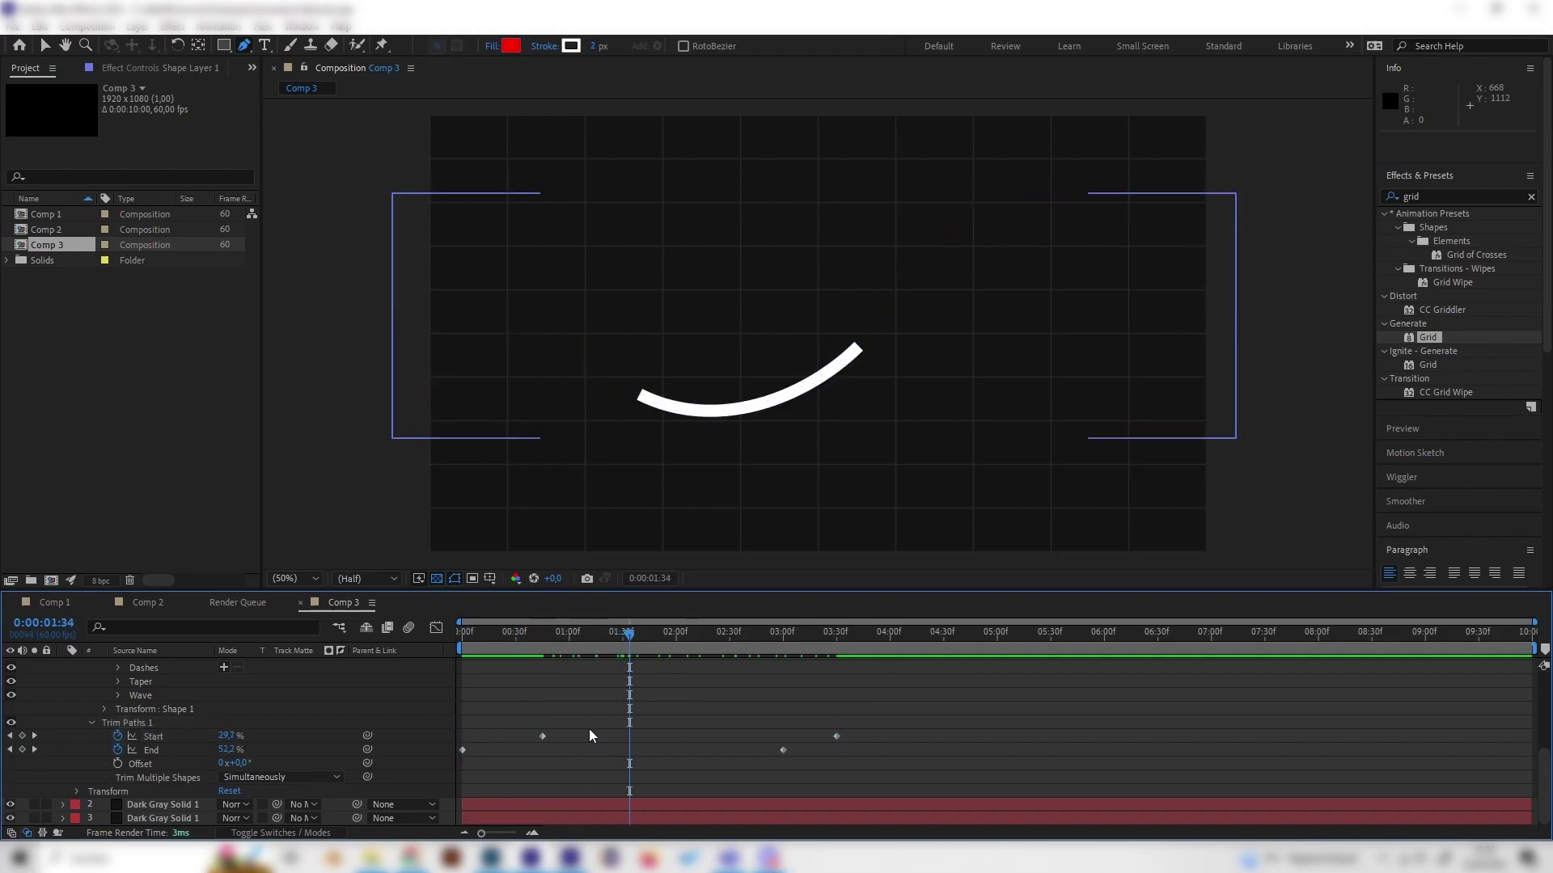
pyautogui.click(191, 724)
pyautogui.click(547, 755)
pyautogui.moveTo(547, 734)
pyautogui.mouseDown()
pyautogui.moveTo(580, 733)
pyautogui.moveTo(524, 735)
pyautogui.mouseUp()
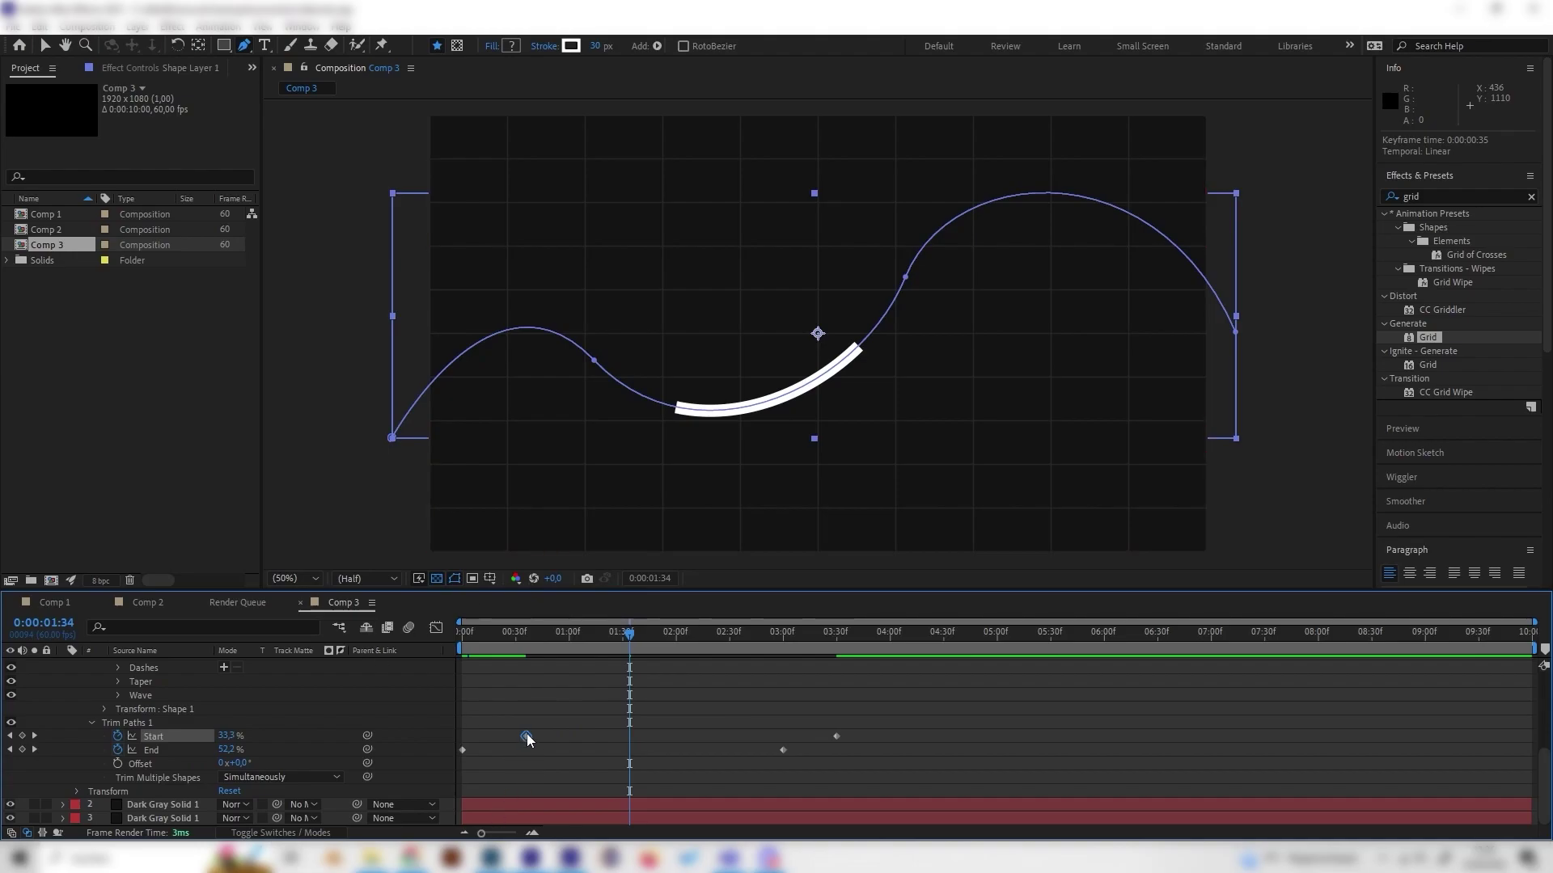
pyautogui.moveTo(527, 734)
pyautogui.mouseDown()
pyautogui.moveTo(678, 736)
pyautogui.moveTo(663, 737)
pyautogui.mouseUp()
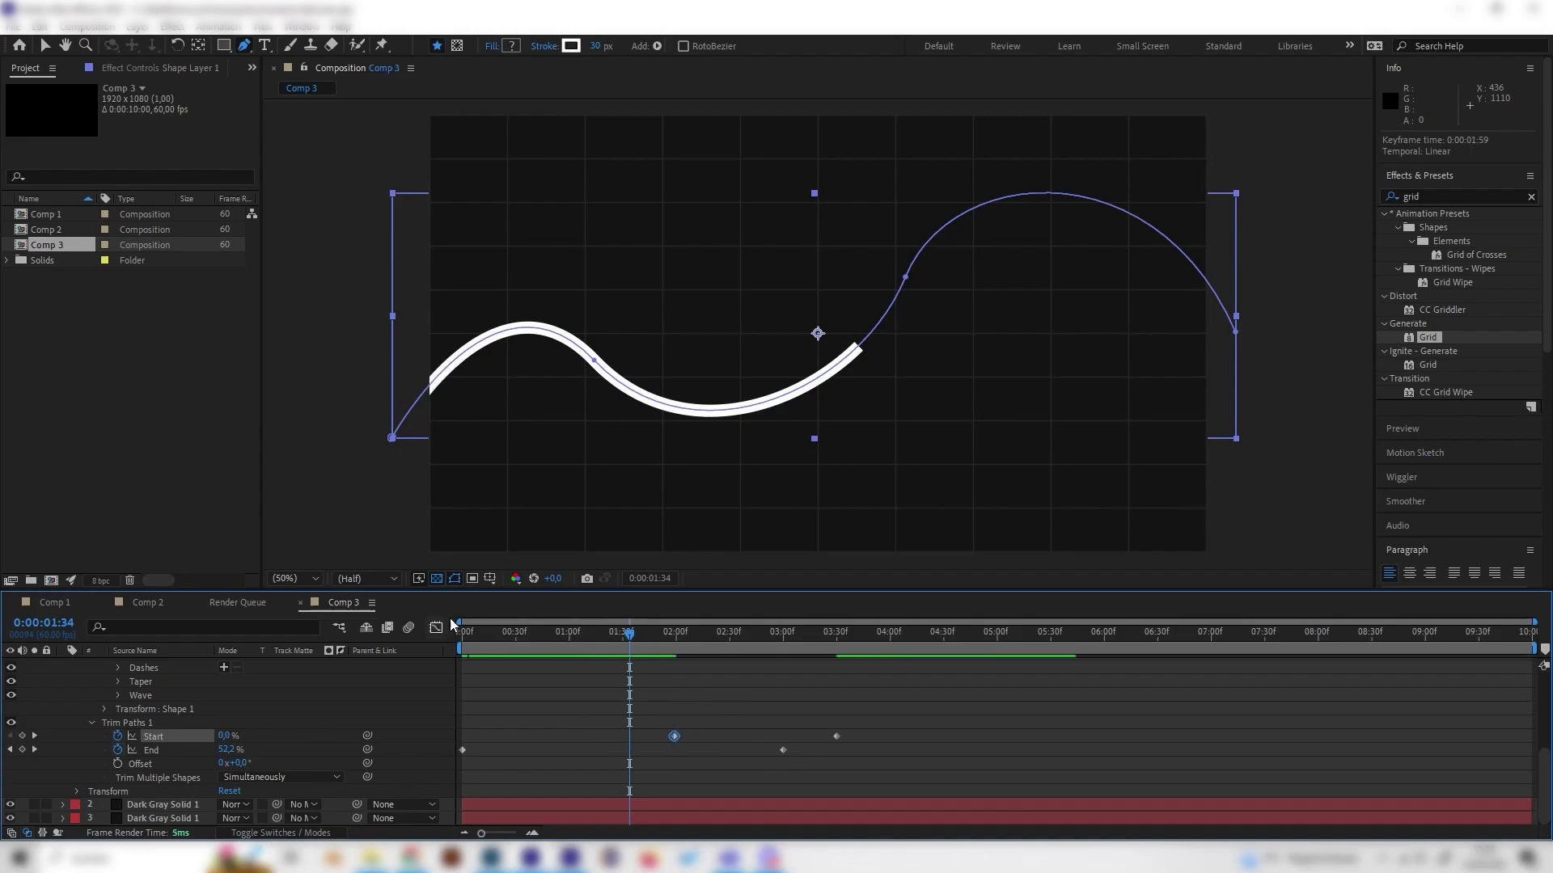
pyautogui.moveTo(639, 636); pyautogui.dragTo(759, 639)
pyautogui.moveTo(678, 738); pyautogui.dragTo(650, 736)
pyautogui.moveTo(687, 636); pyautogui.dragTo(584, 635)
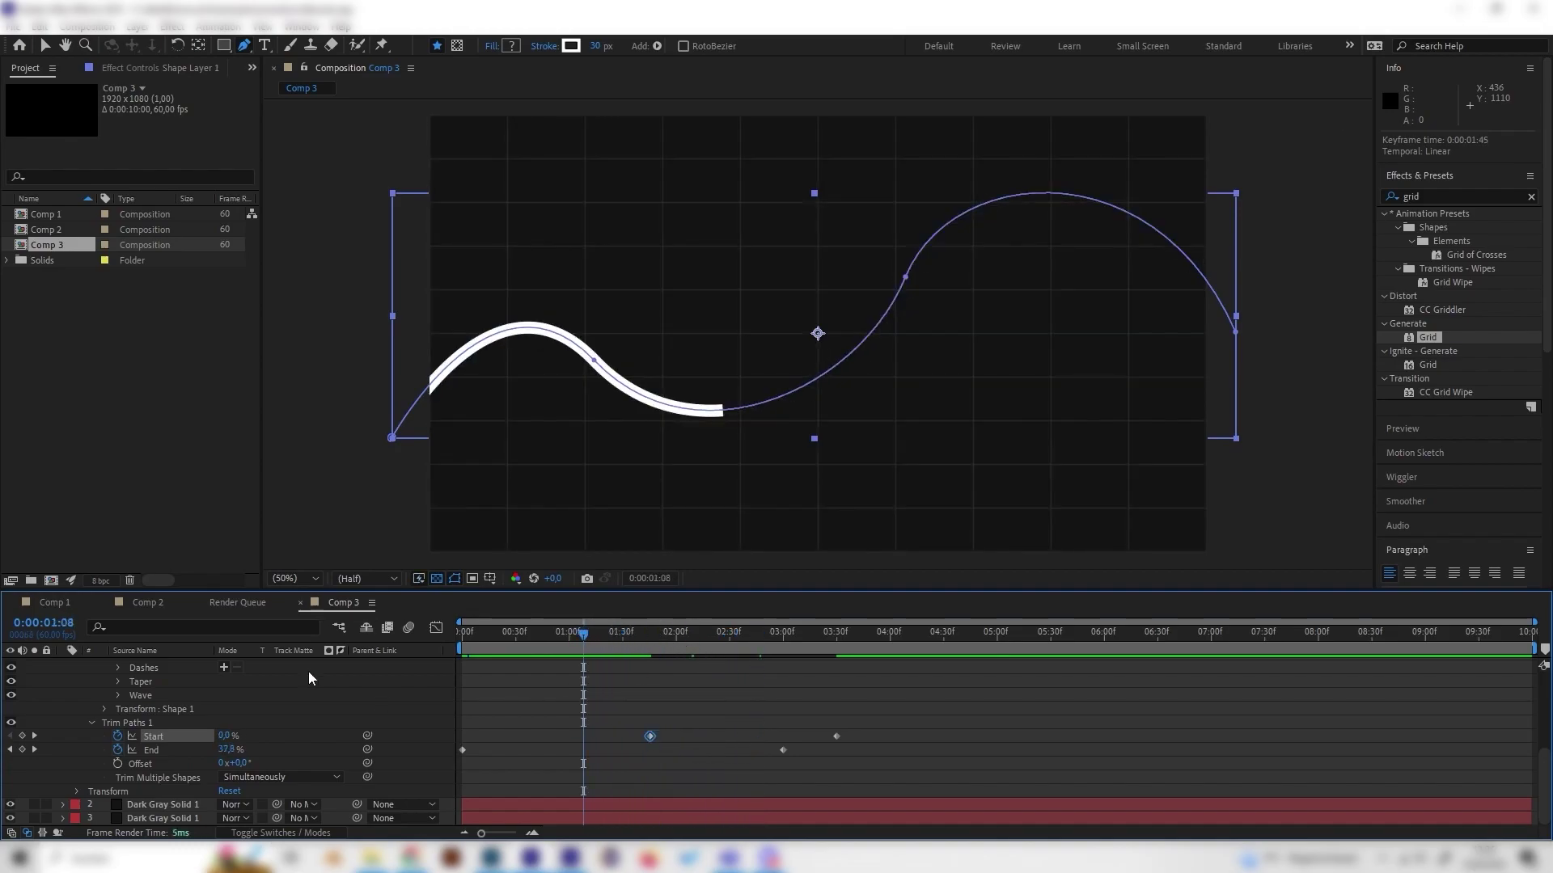
# Step: Change Stroke 1's Line Cap from Butt Cap to Round Cap
pyautogui.scroll(3, 99, 701)
pyautogui.scroll(-3, 172, 740)
pyautogui.scroll(9, 148, 738)
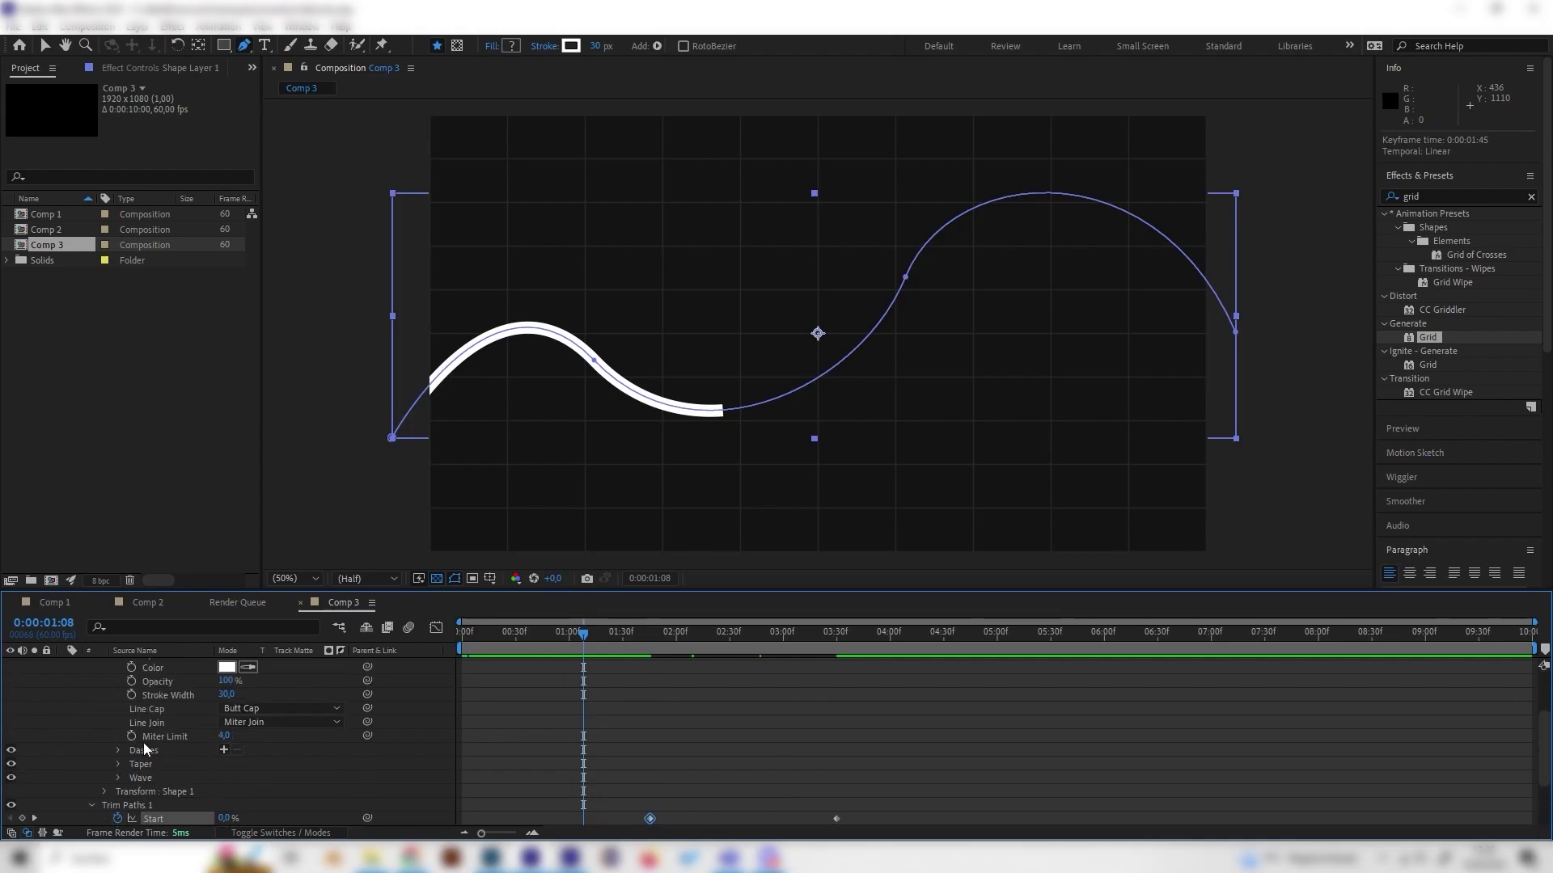
pyautogui.click(121, 681)
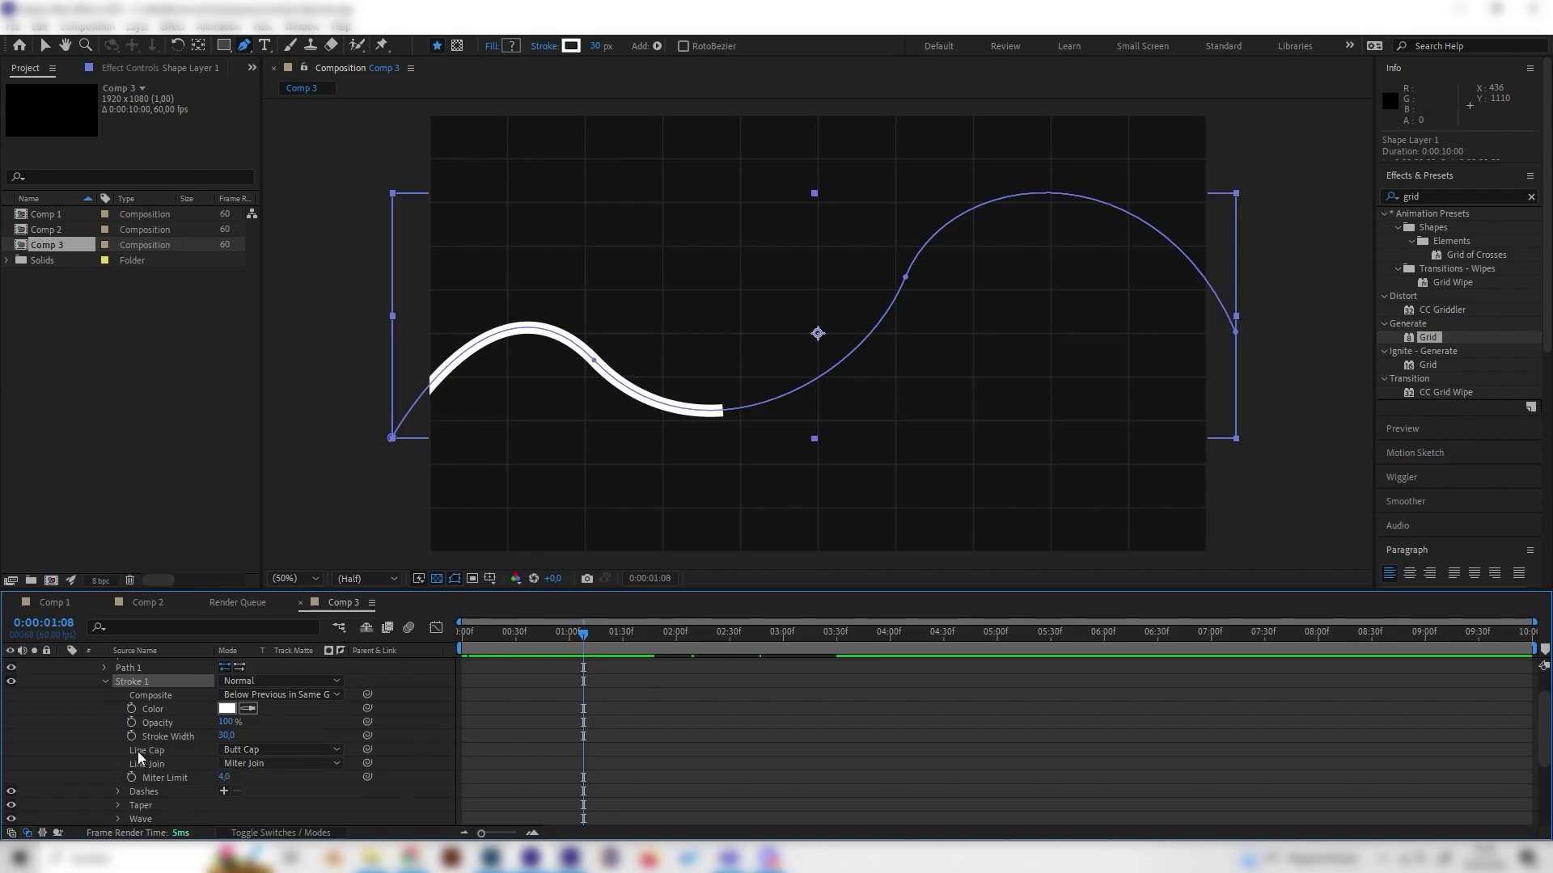
pyautogui.click(279, 749)
pyautogui.click(267, 783)
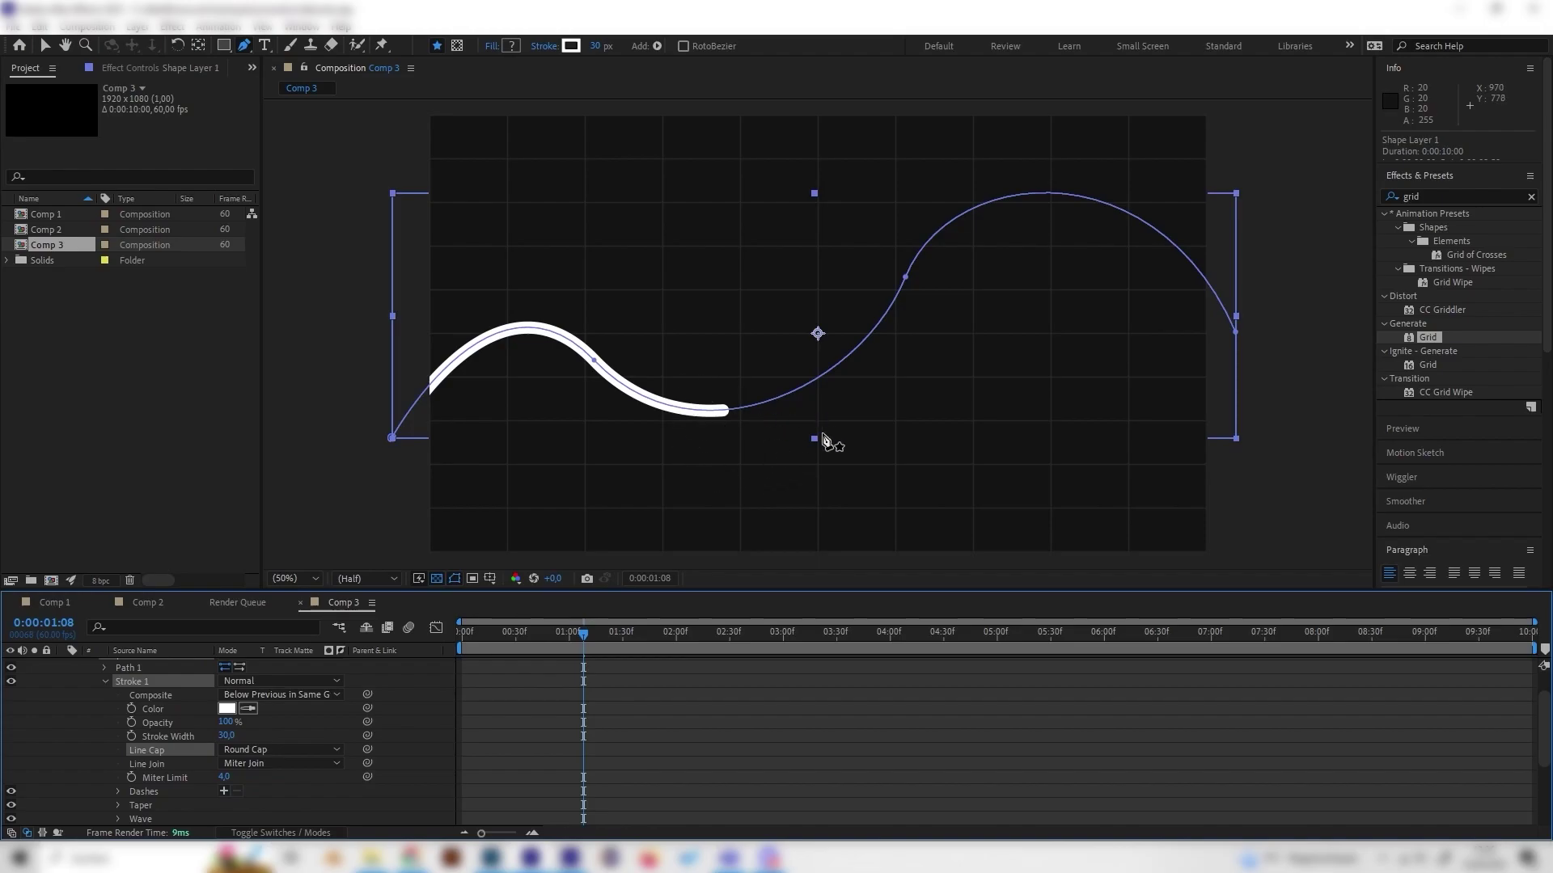
pyautogui.moveTo(635, 631)
pyautogui.mouseDown()
pyautogui.moveTo(728, 631)
pyautogui.moveTo(670, 635)
pyautogui.mouseUp()
pyautogui.scroll(-1, 202, 736)
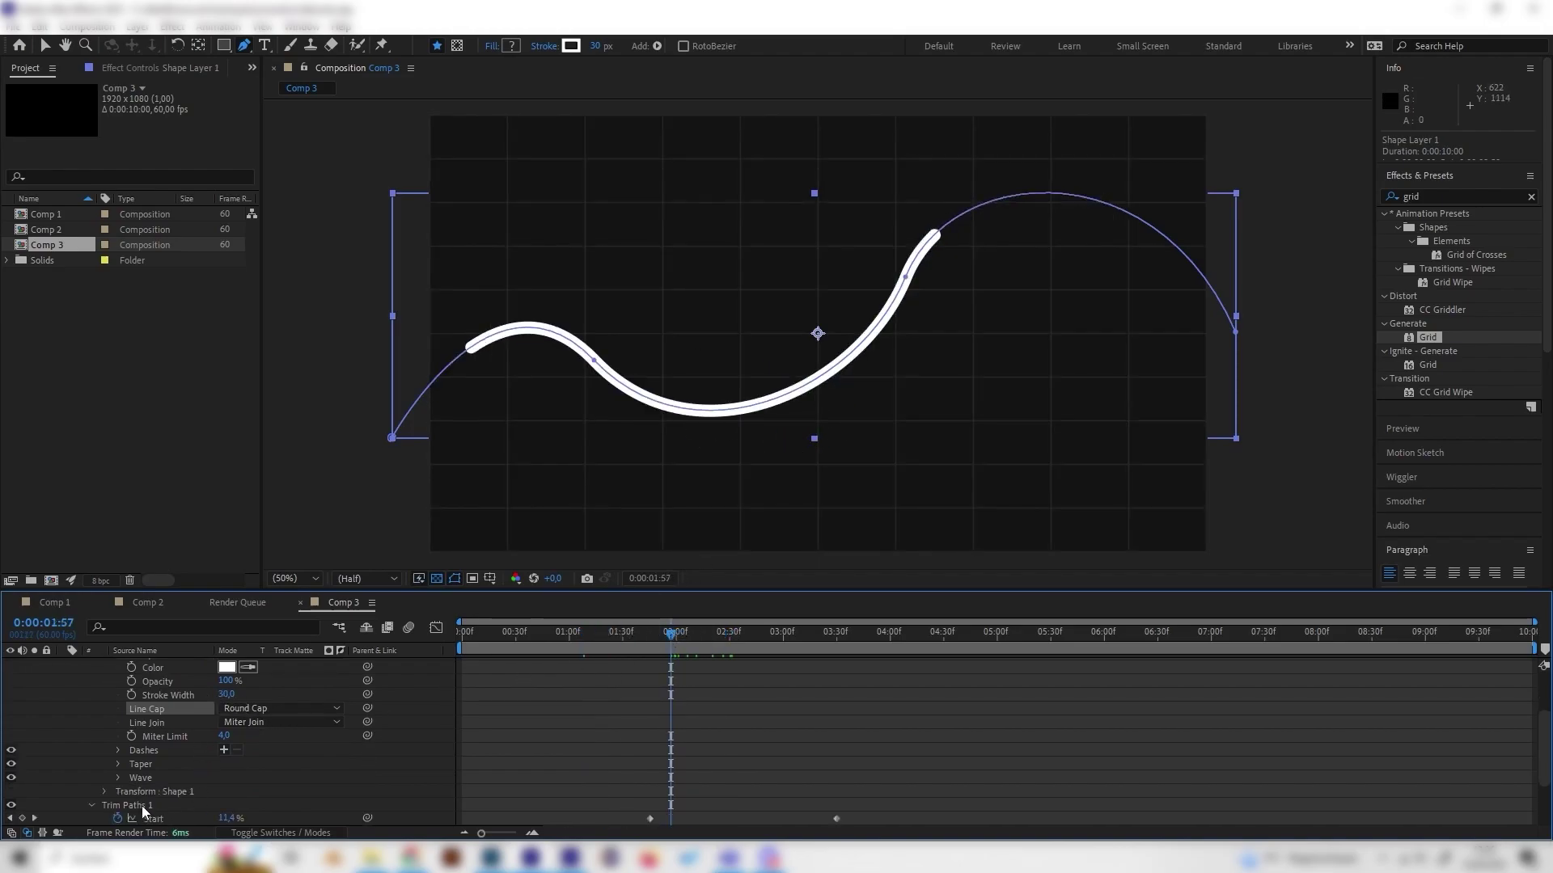
# Step: Set Stroke 1 Taper Start Length to 100% and preview the tapered line
pyautogui.click(118, 764)
pyautogui.scroll(-1, 186, 760)
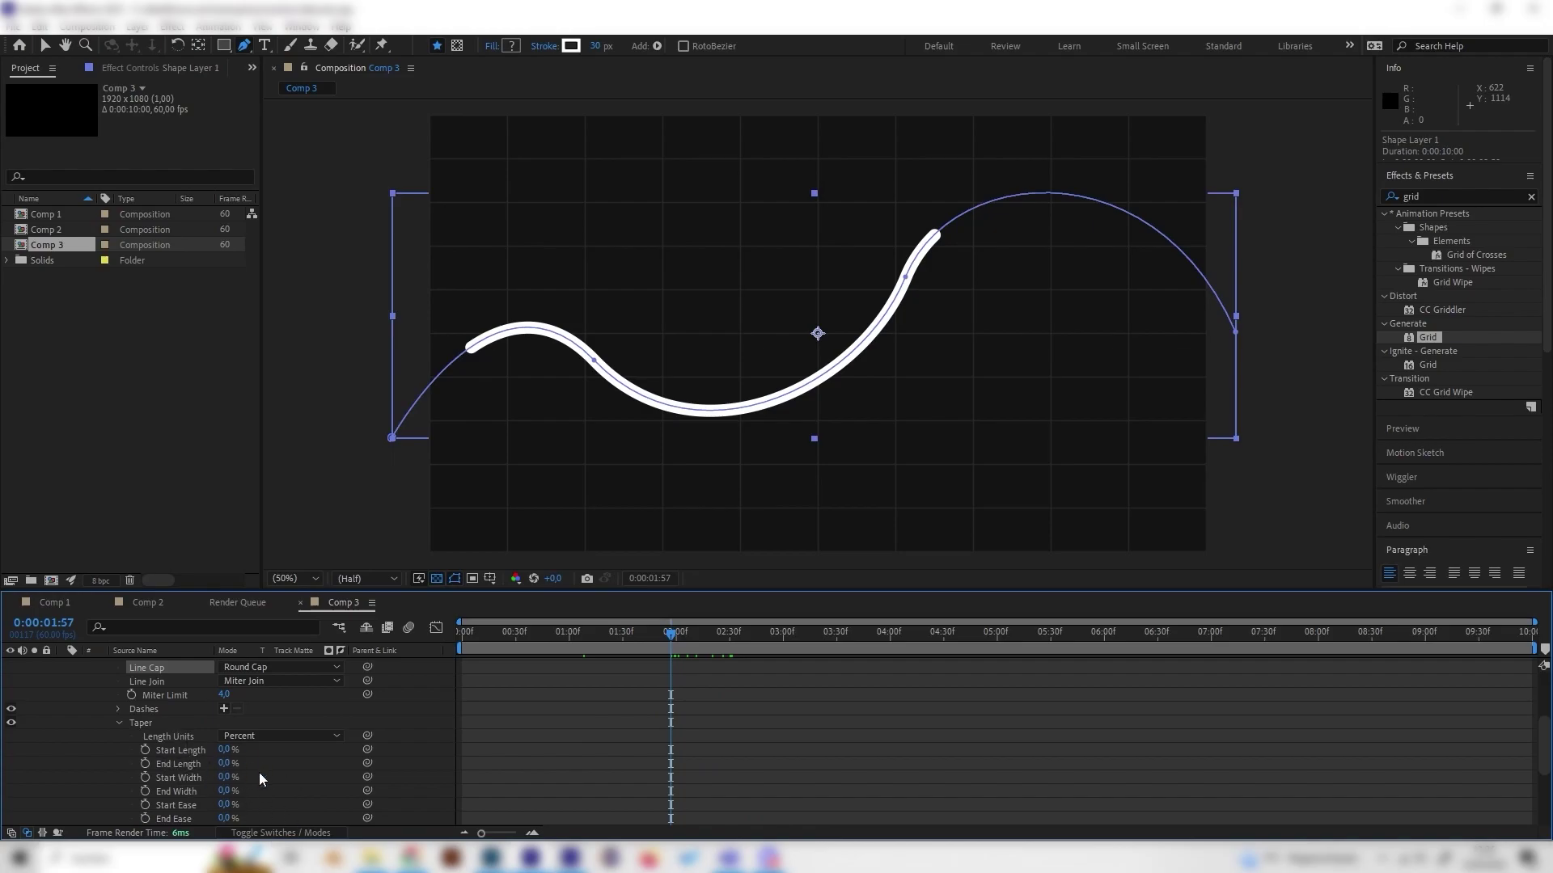
pyautogui.moveTo(225, 756); pyautogui.dragTo(515, 710)
pyautogui.click(514, 711)
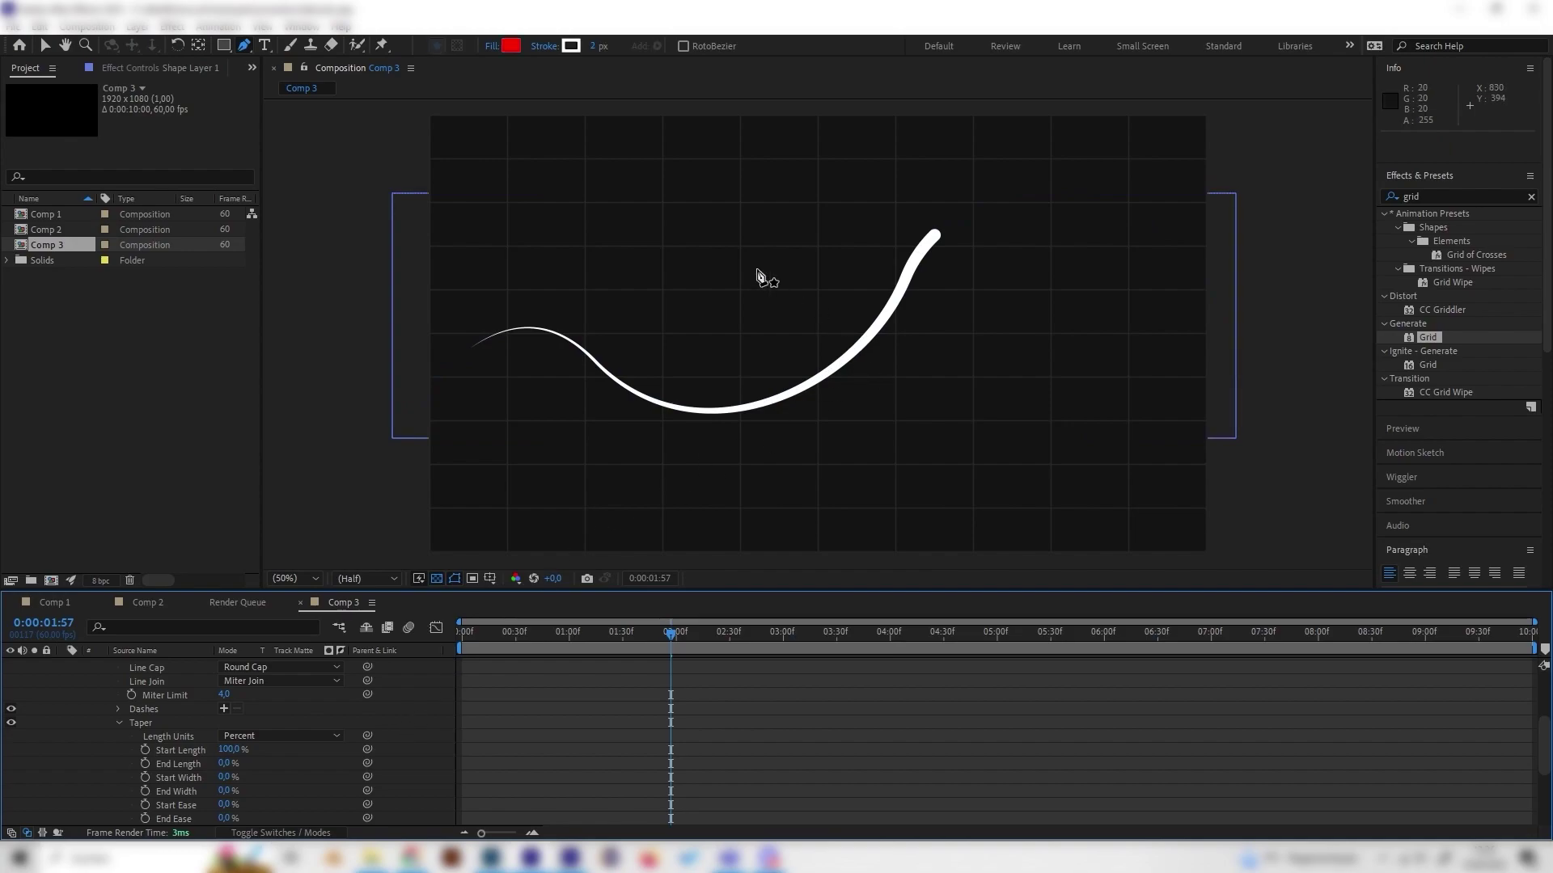
pyautogui.click(652, 633)
pyautogui.moveTo(633, 641)
pyautogui.mouseDown()
pyautogui.moveTo(495, 633)
pyautogui.moveTo(459, 615)
pyautogui.mouseUp()
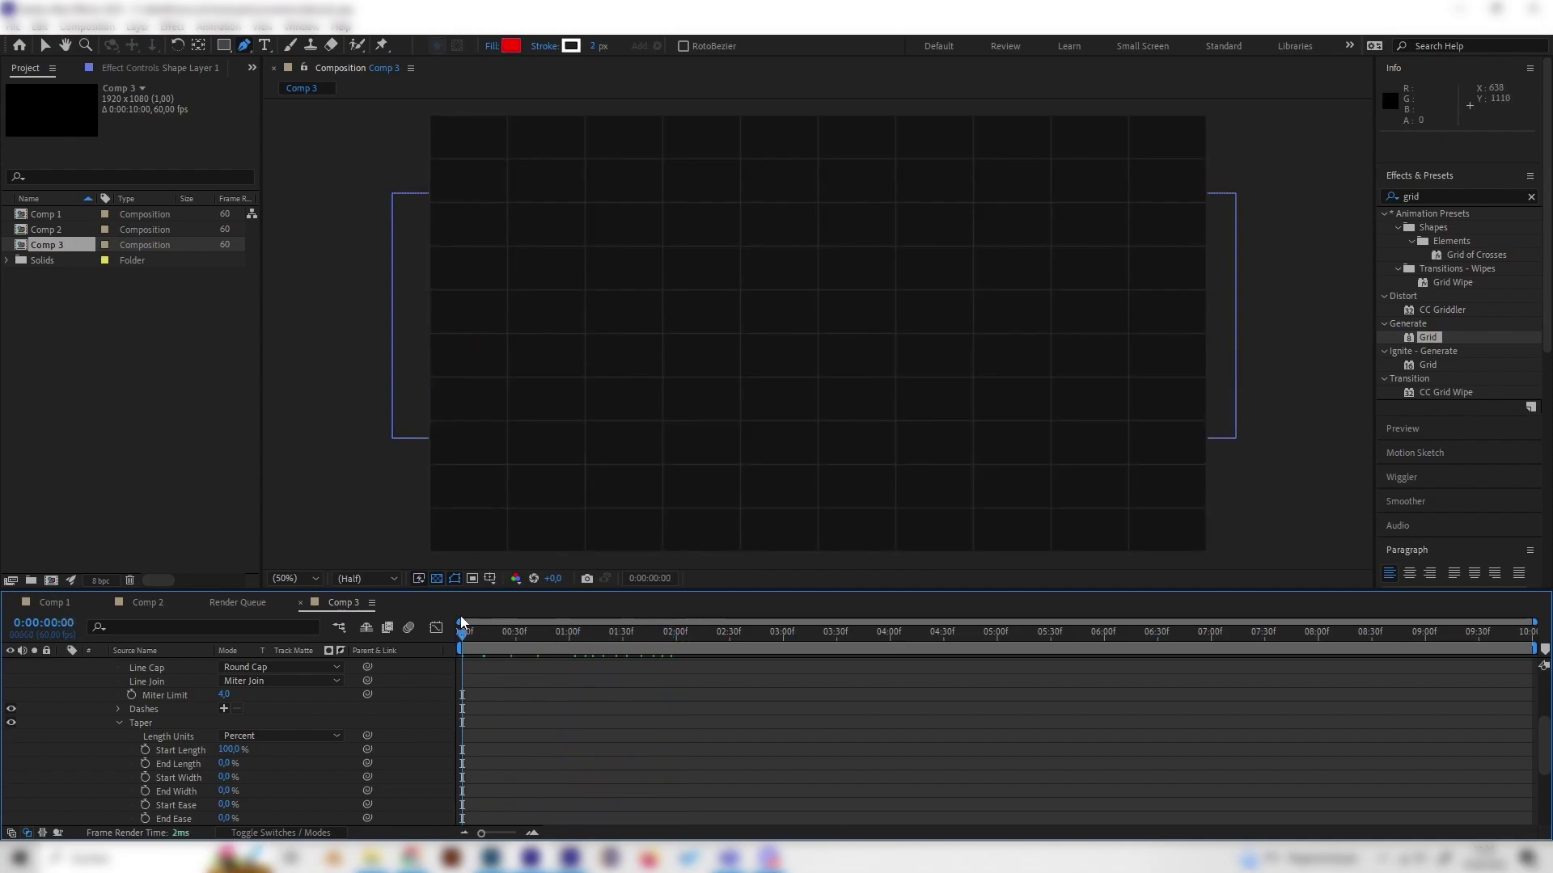
pyautogui.press('space')
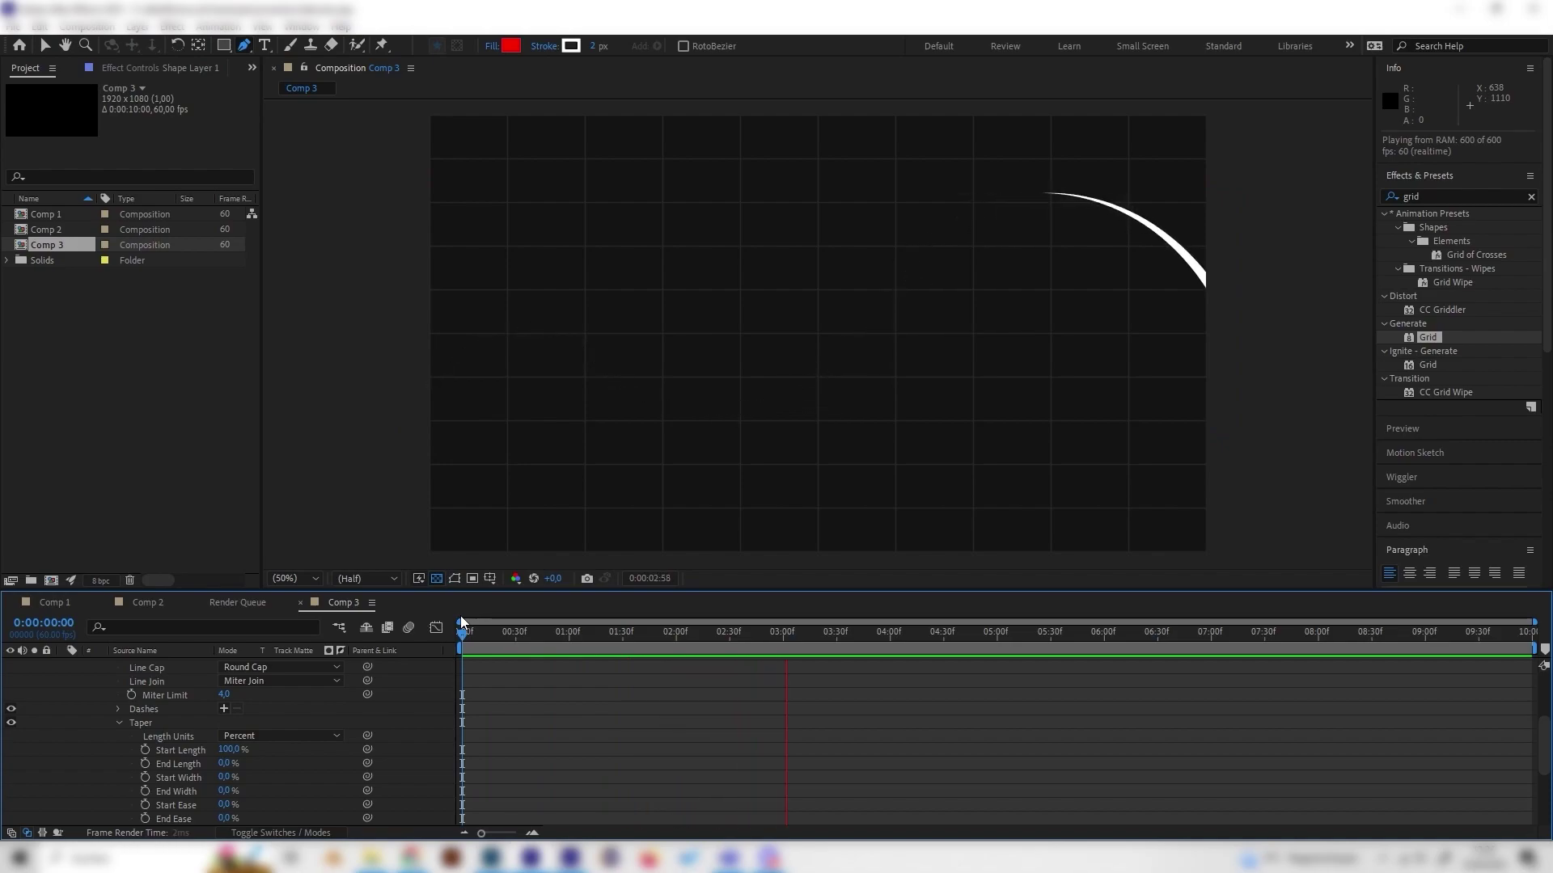
pyautogui.press('space')
pyautogui.scroll(3, 89, 744)
# Step: Duplicate Shape Layer 1 with Ctrl+D to create Shape Layer 2
pyautogui.scroll(5, 90, 744)
pyautogui.click(142, 672)
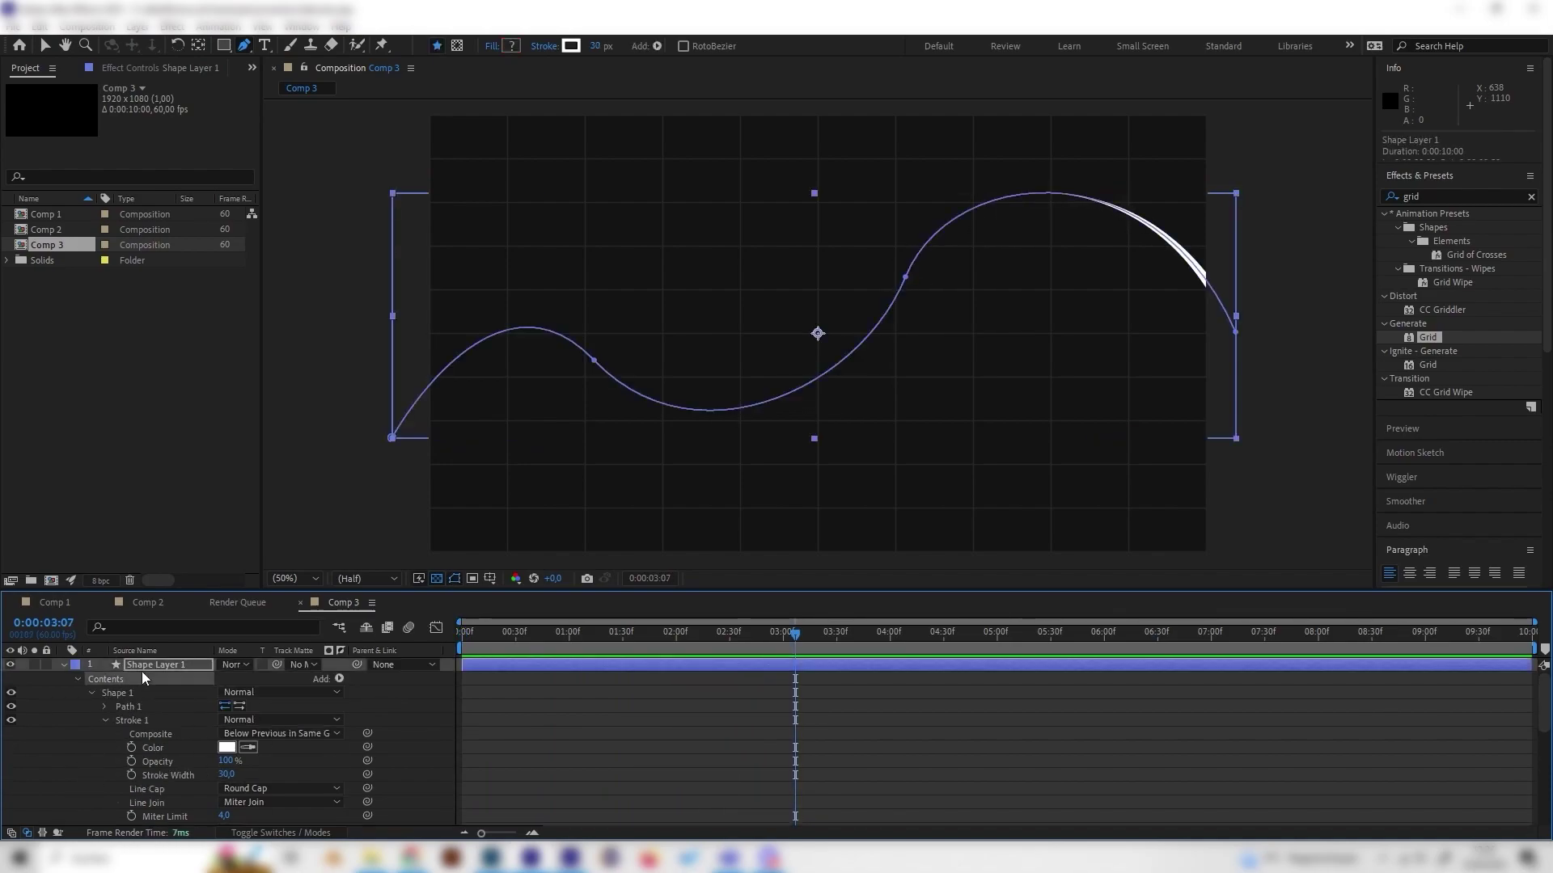
pyautogui.hotkey('ctrl', 'd')
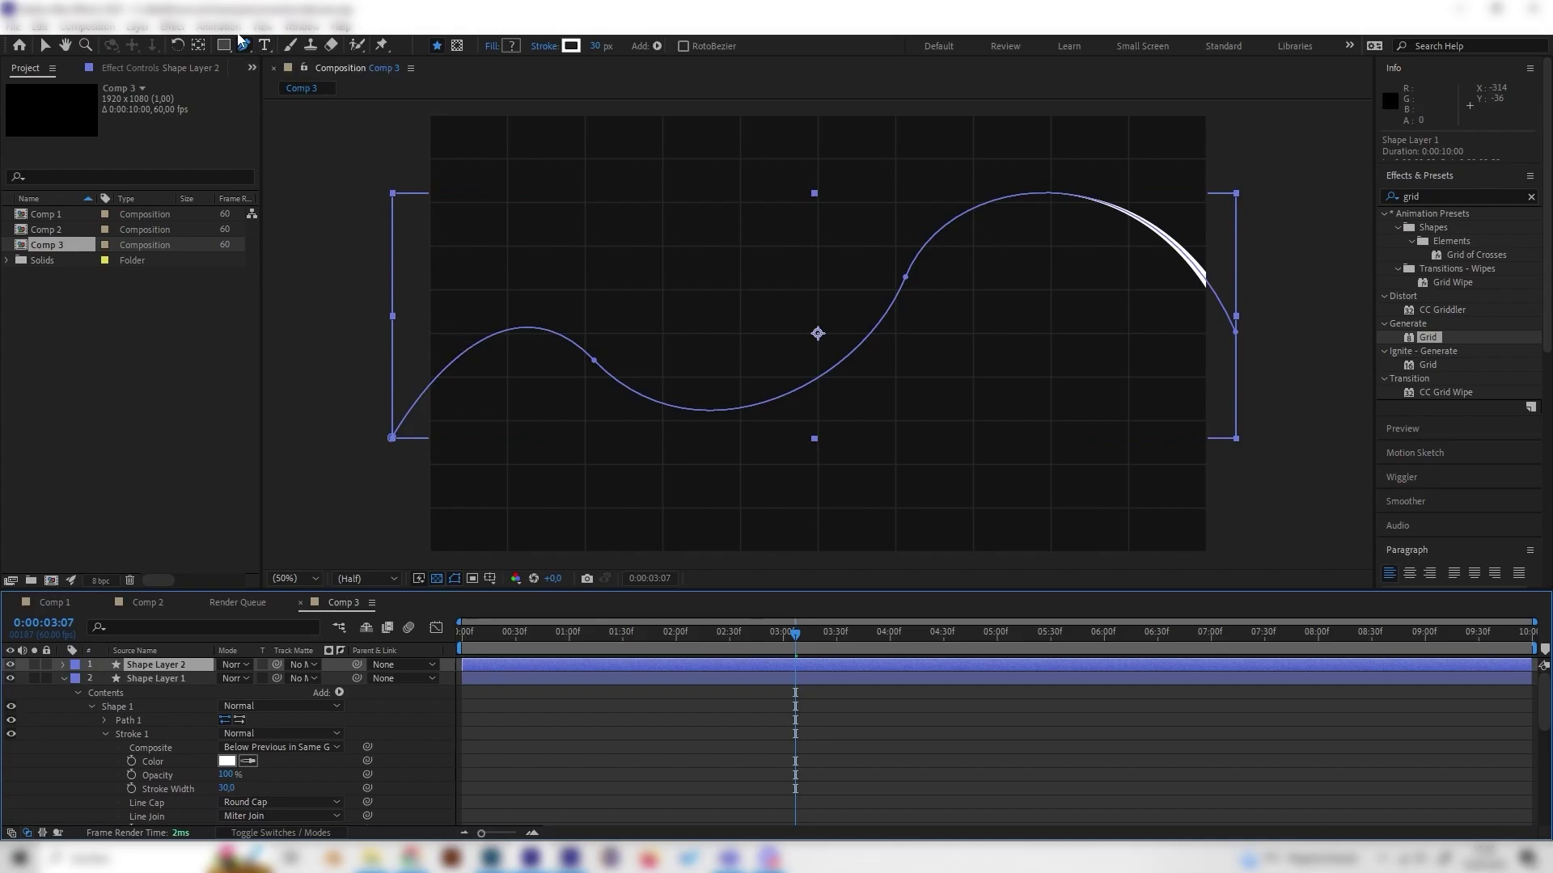
# Step: Reshape Shape Layer 2's path by moving its vertices and handles and adding a raised bump point
pyautogui.moveTo(596, 362); pyautogui.dragTo(615, 461)
pyautogui.moveTo(399, 444); pyautogui.dragTo(496, 467)
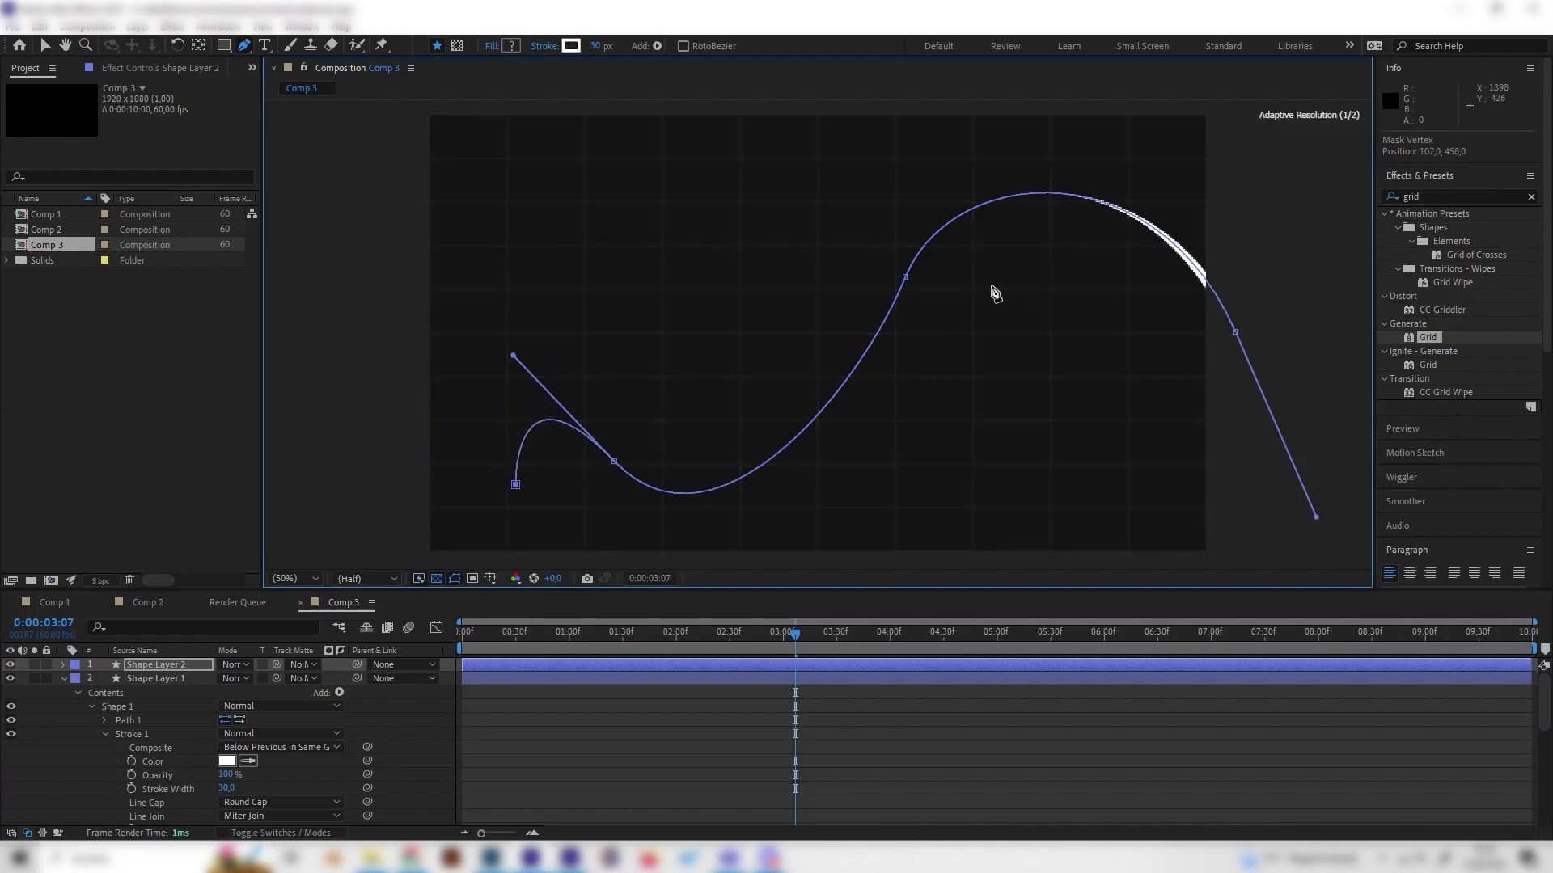
pyautogui.moveTo(907, 283); pyautogui.dragTo(932, 380)
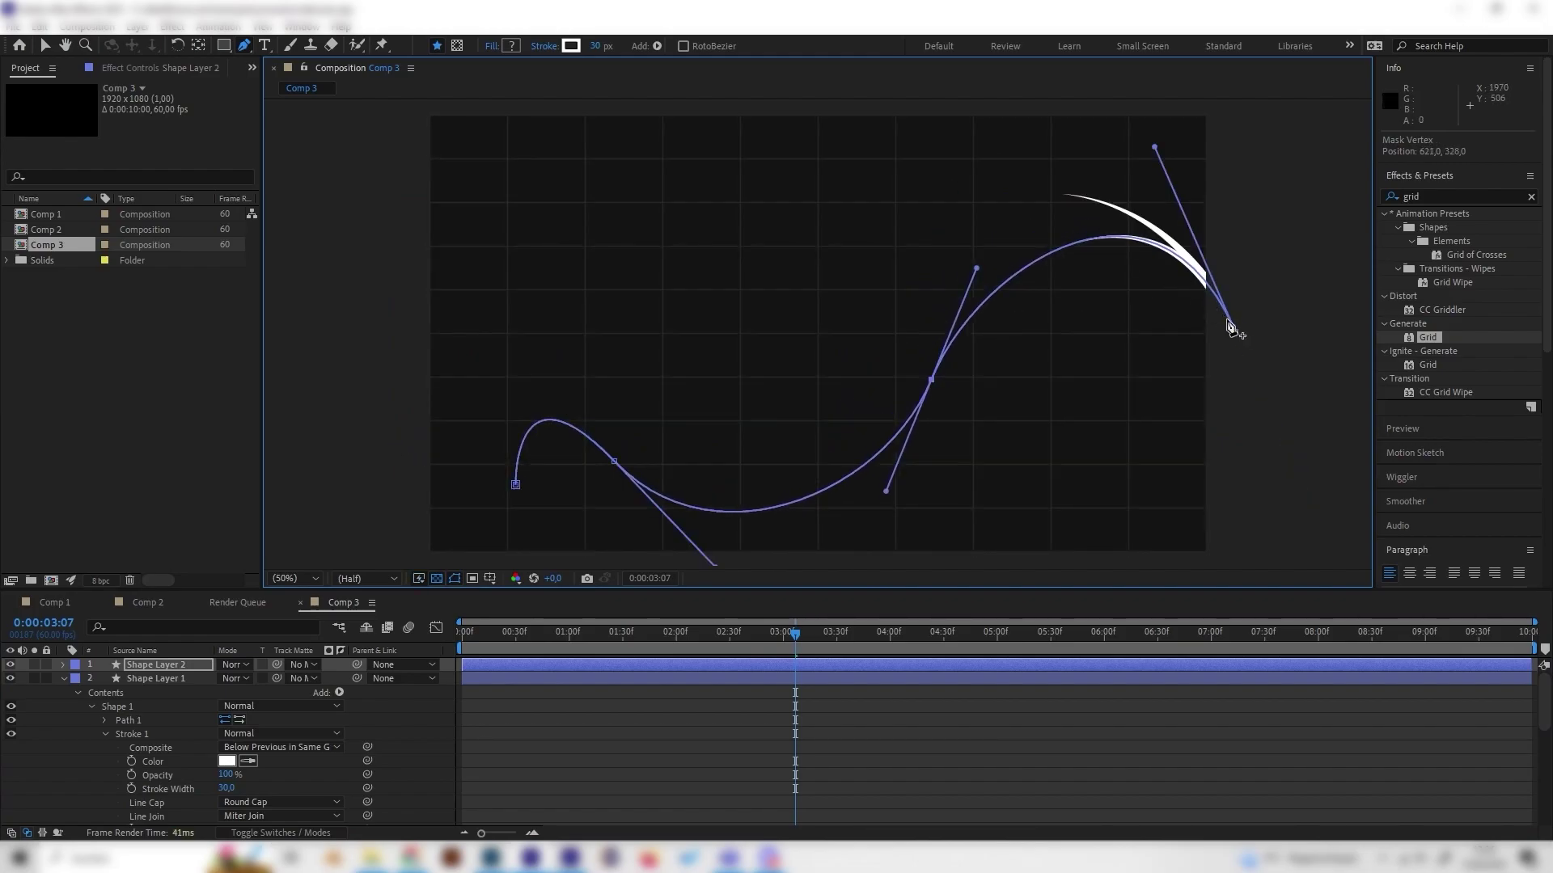
pyautogui.moveTo(1237, 338); pyautogui.dragTo(1082, 504)
pyautogui.moveTo(1001, 319); pyautogui.dragTo(1049, 308)
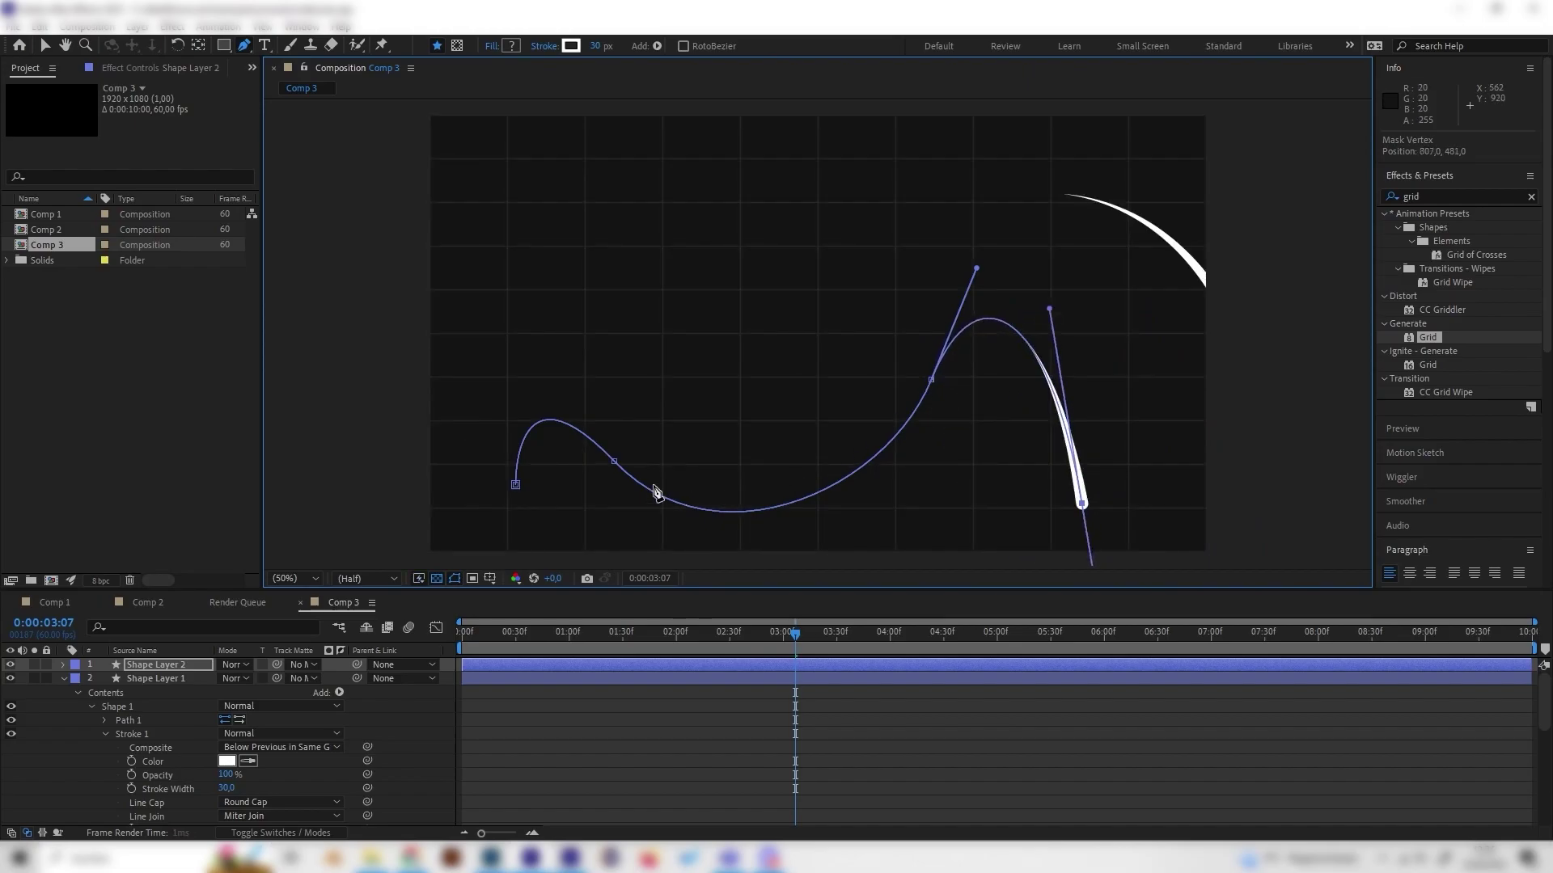
pyautogui.moveTo(754, 514); pyautogui.dragTo(734, 391)
pyautogui.moveTo(520, 491); pyautogui.dragTo(520, 558)
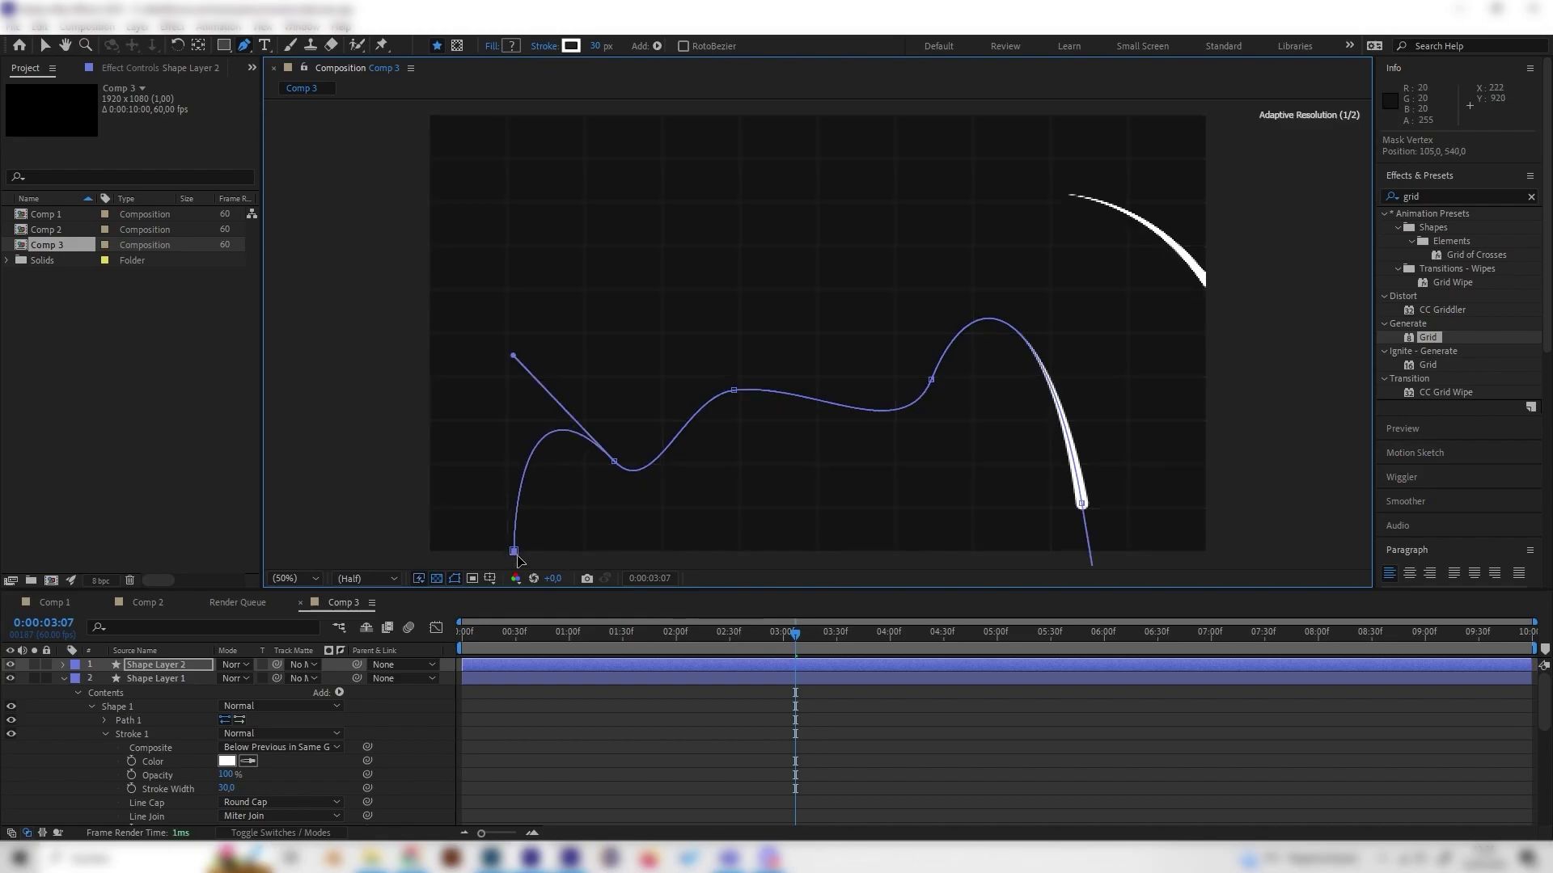
pyautogui.moveTo(631, 639); pyautogui.dragTo(465, 639)
pyautogui.press('space')
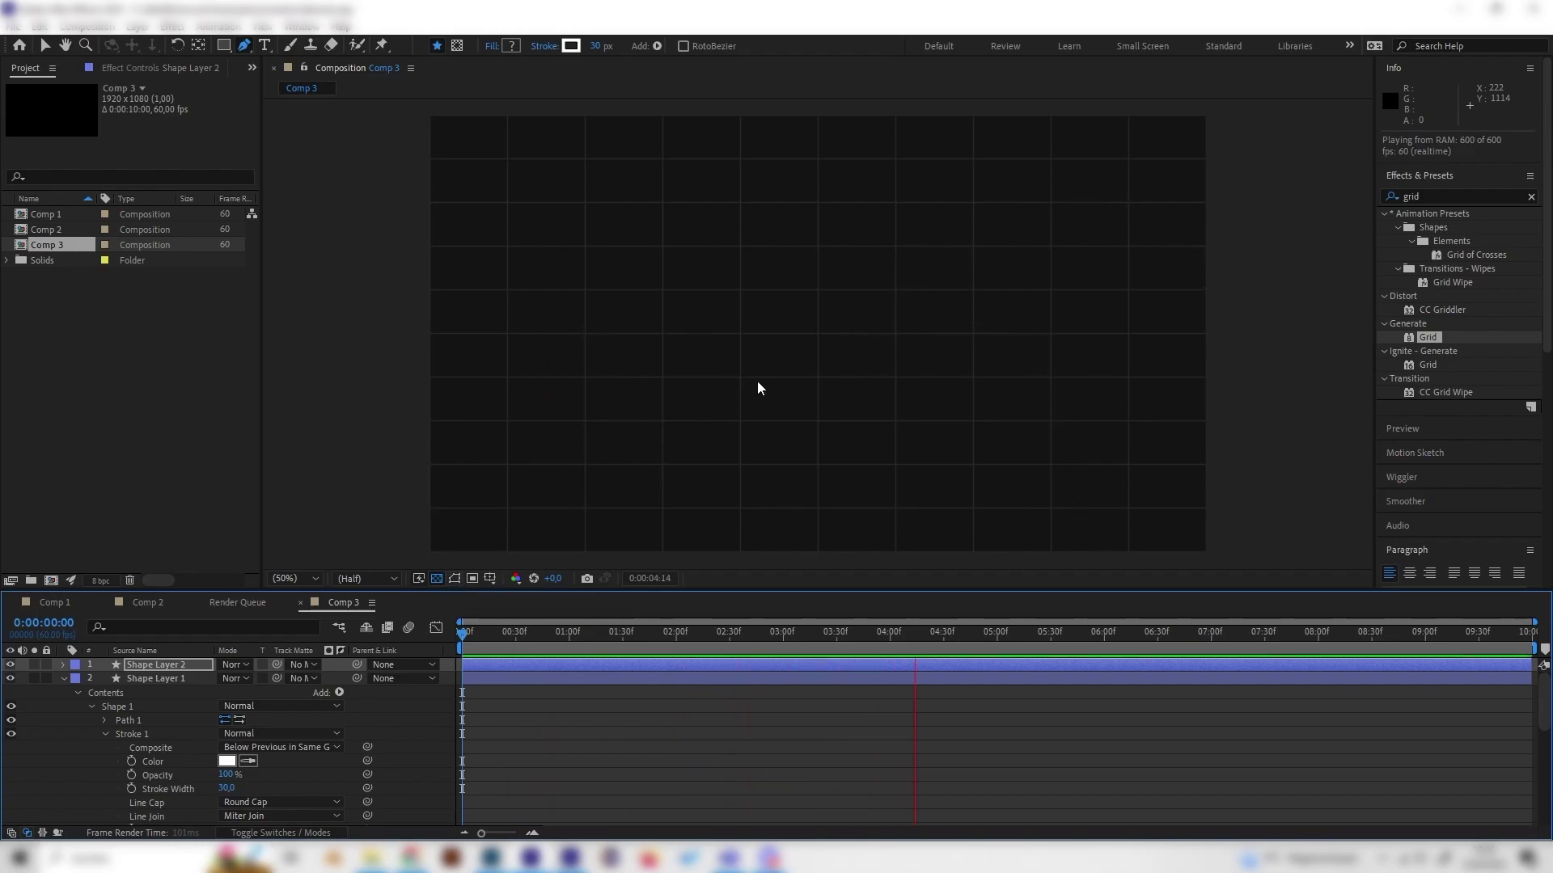
pyautogui.press('space')
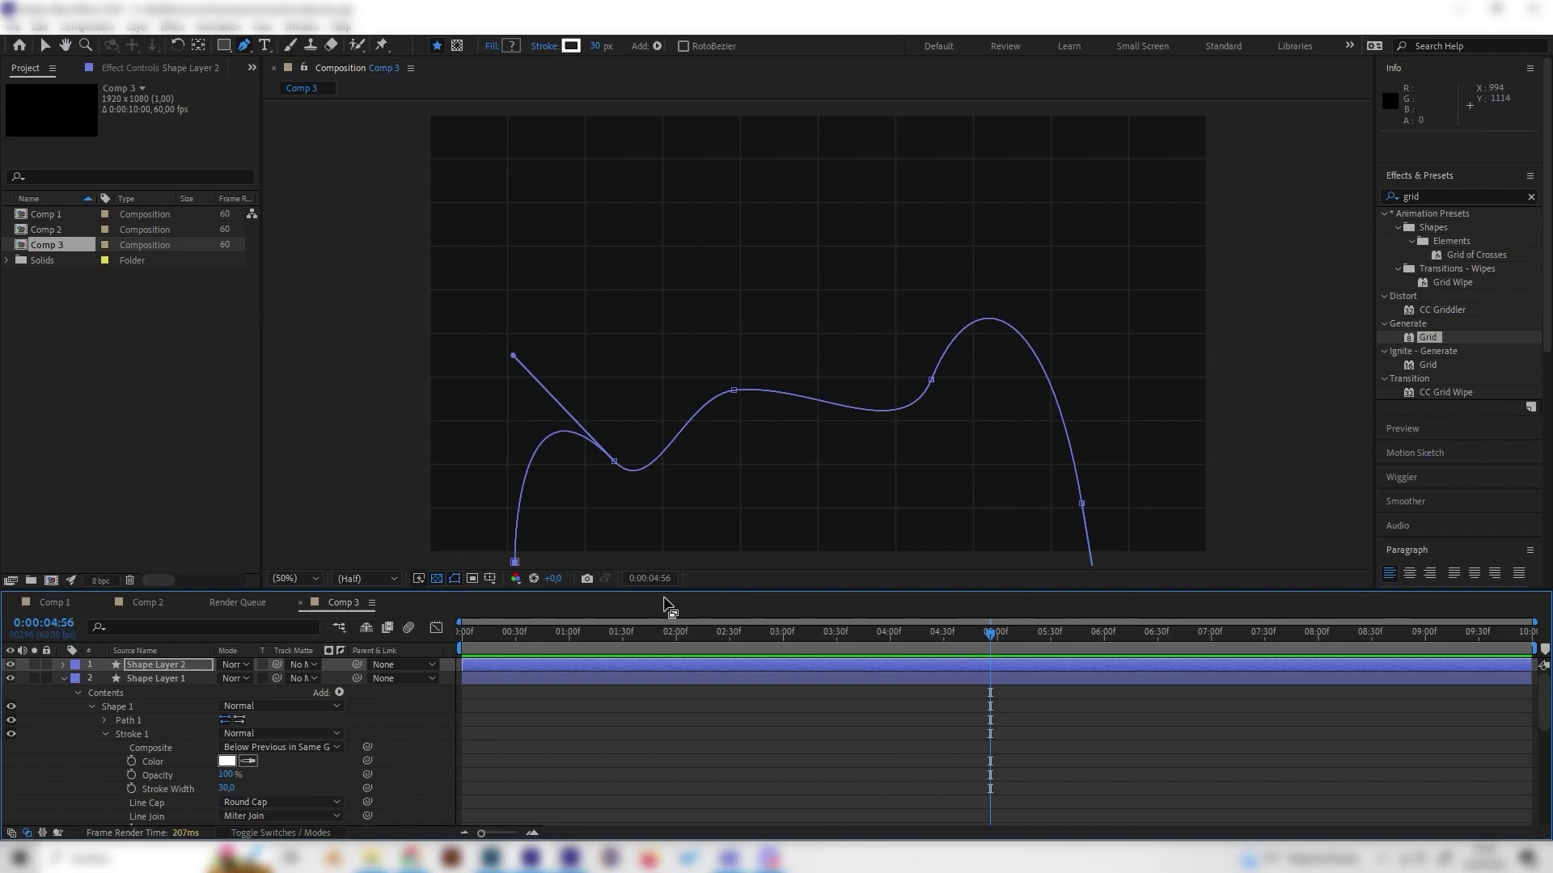
pyautogui.press('space')
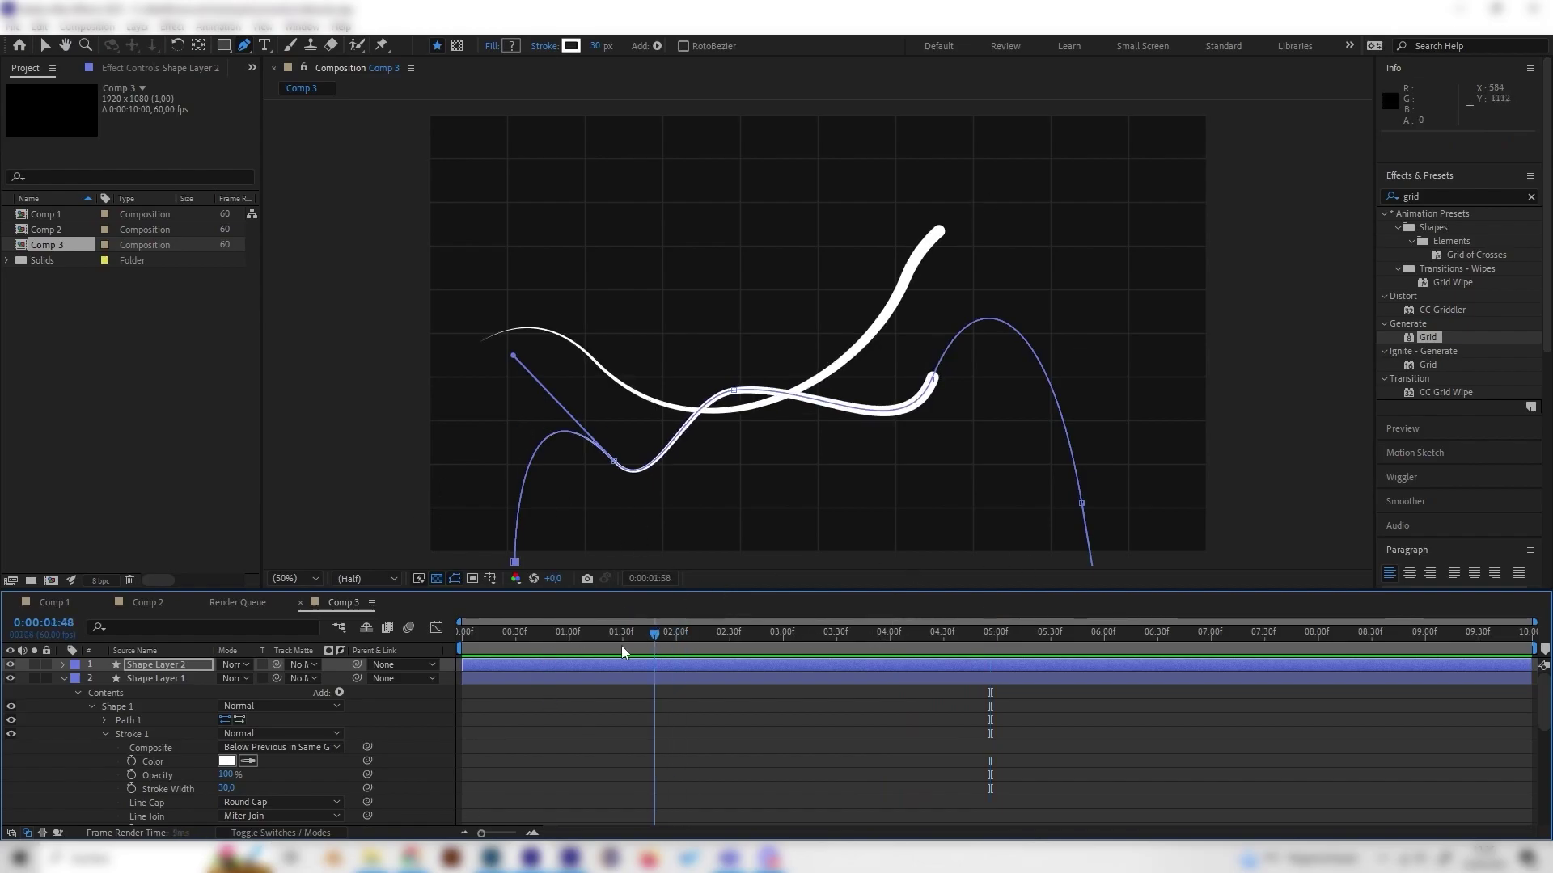